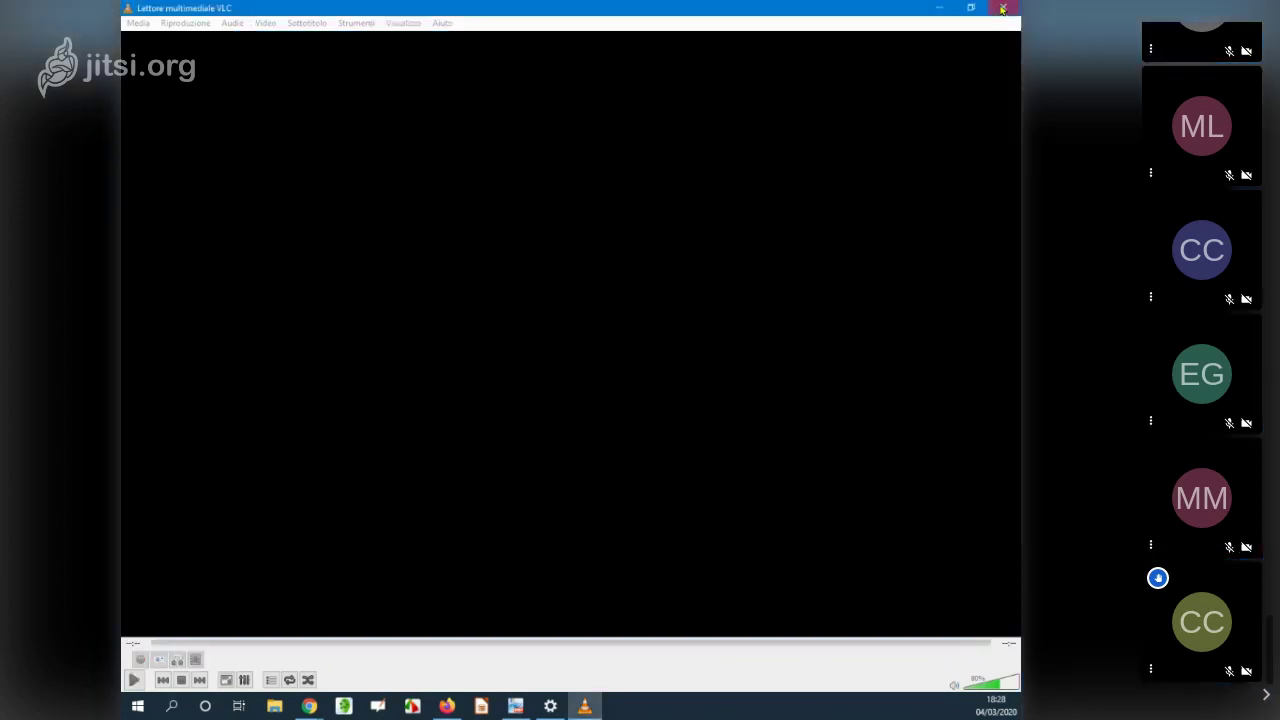
Step: Close the VLC player and bring up the OpenBoard podcast recording controls near the middle of the whiteboard page
{"action": "left_click", "coordinate": [1003, 8]}
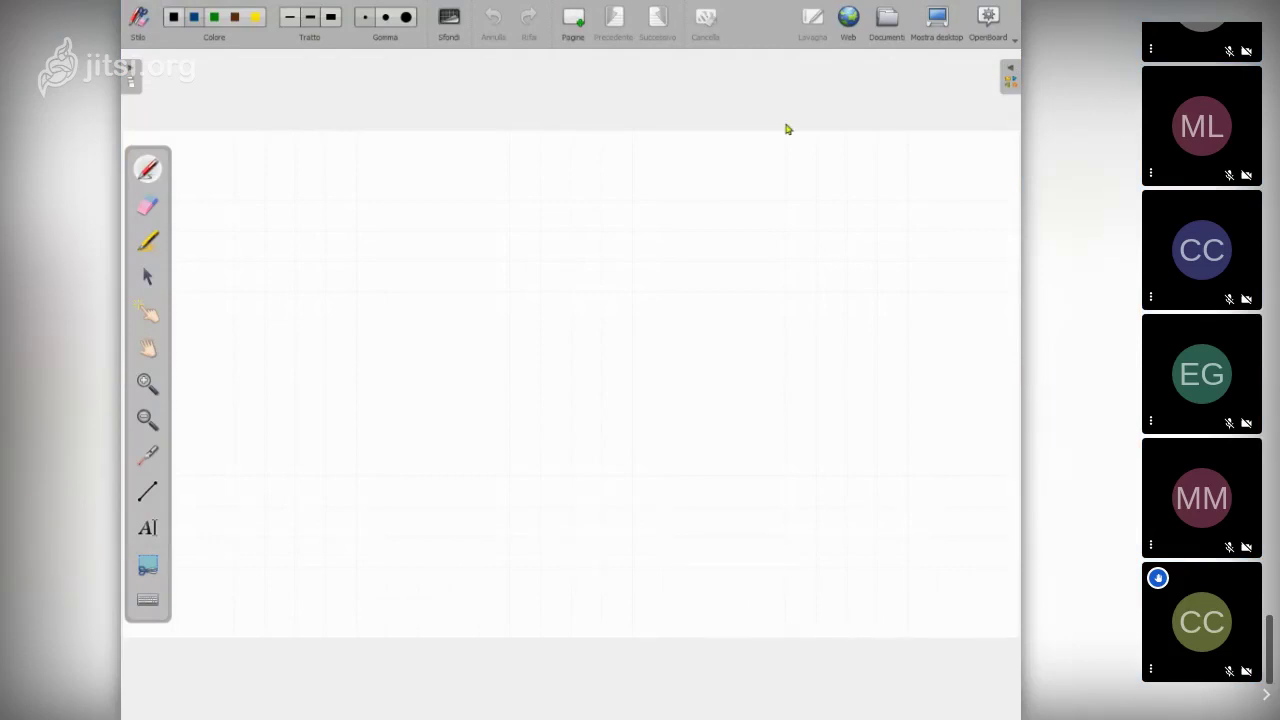
{"action": "left_click", "coordinate": [1012, 46]}
{"action": "left_click", "coordinate": [869, 225]}
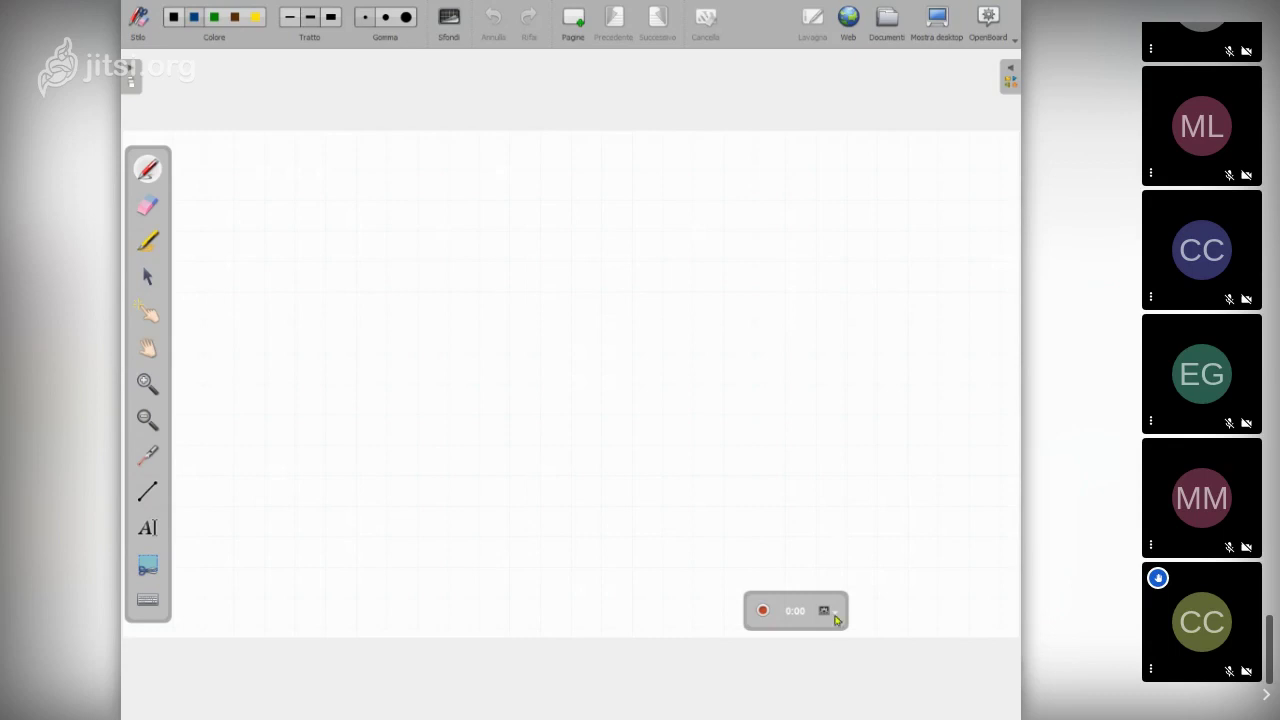
{"action": "left_click_drag", "start_coordinate": [794, 600], "coordinate": [557, 397]}
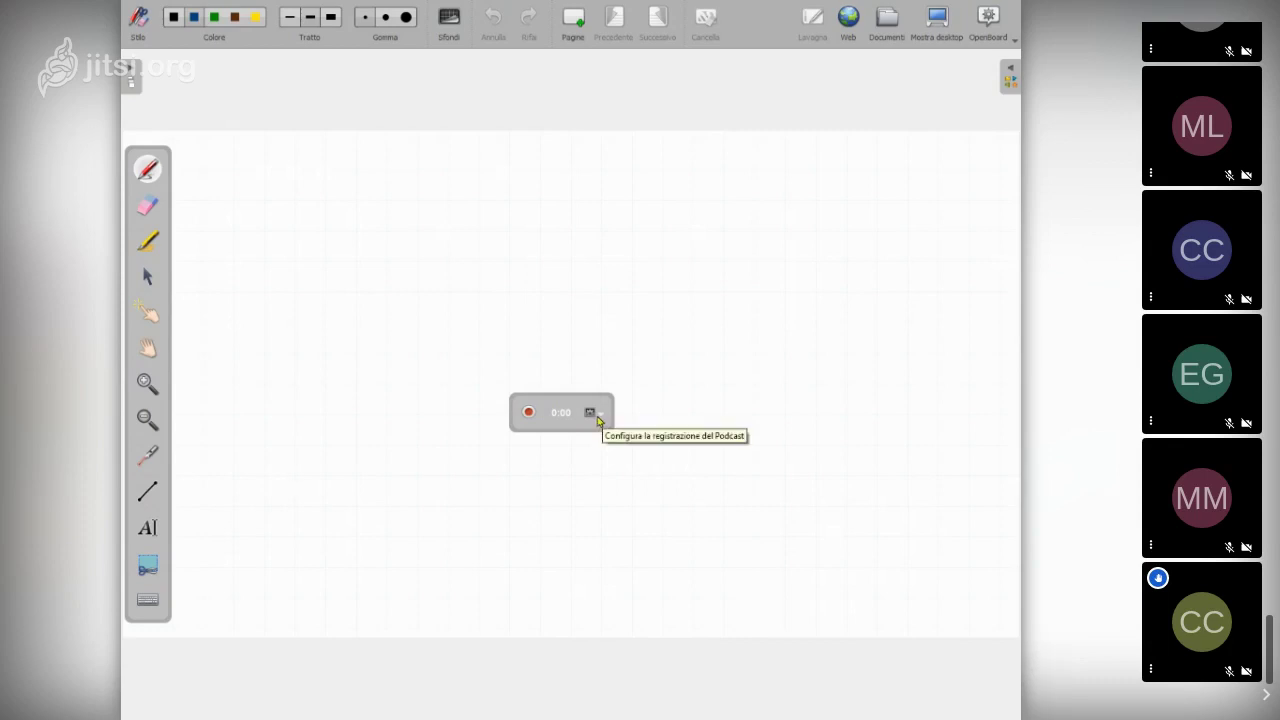
Step: Record a few seconds of podcast on the whiteboard, stop the recording and leave OpenBoard for the desktop
{"action": "left_click", "coordinate": [530, 413]}
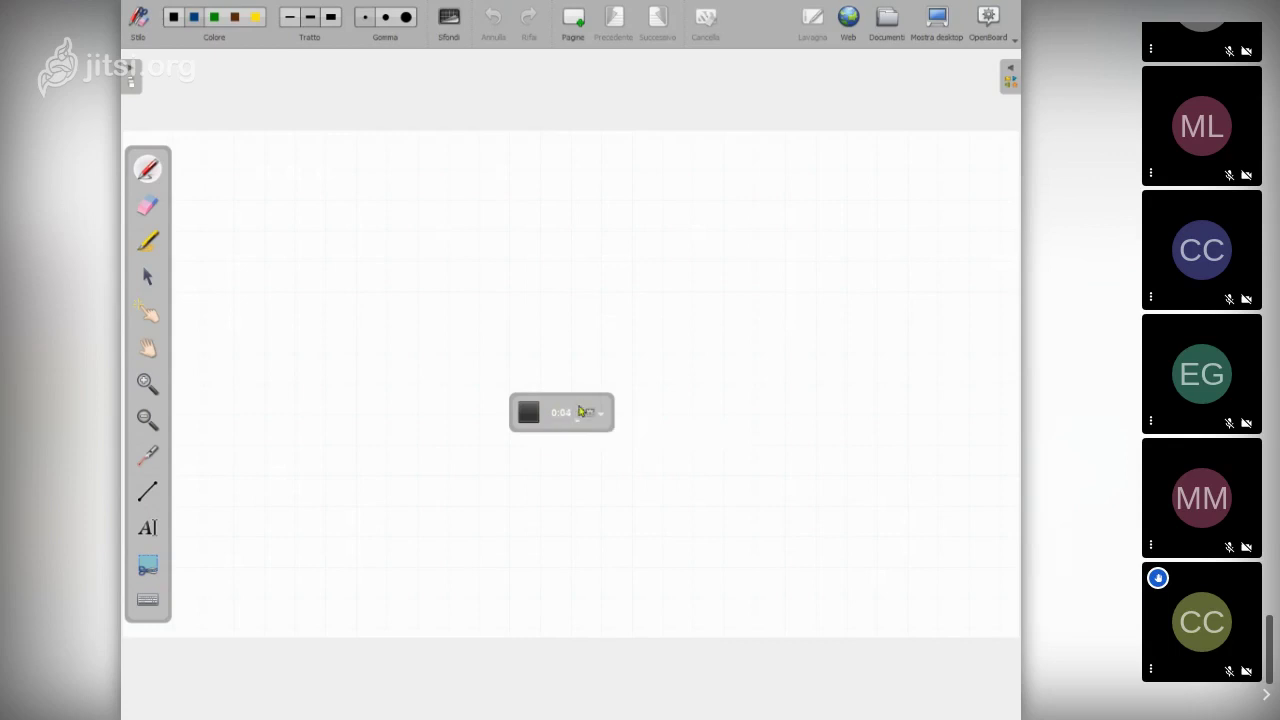
{"action": "left_click", "coordinate": [528, 413]}
{"action": "left_click", "coordinate": [1011, 41]}
{"action": "left_click", "coordinate": [866, 241]}
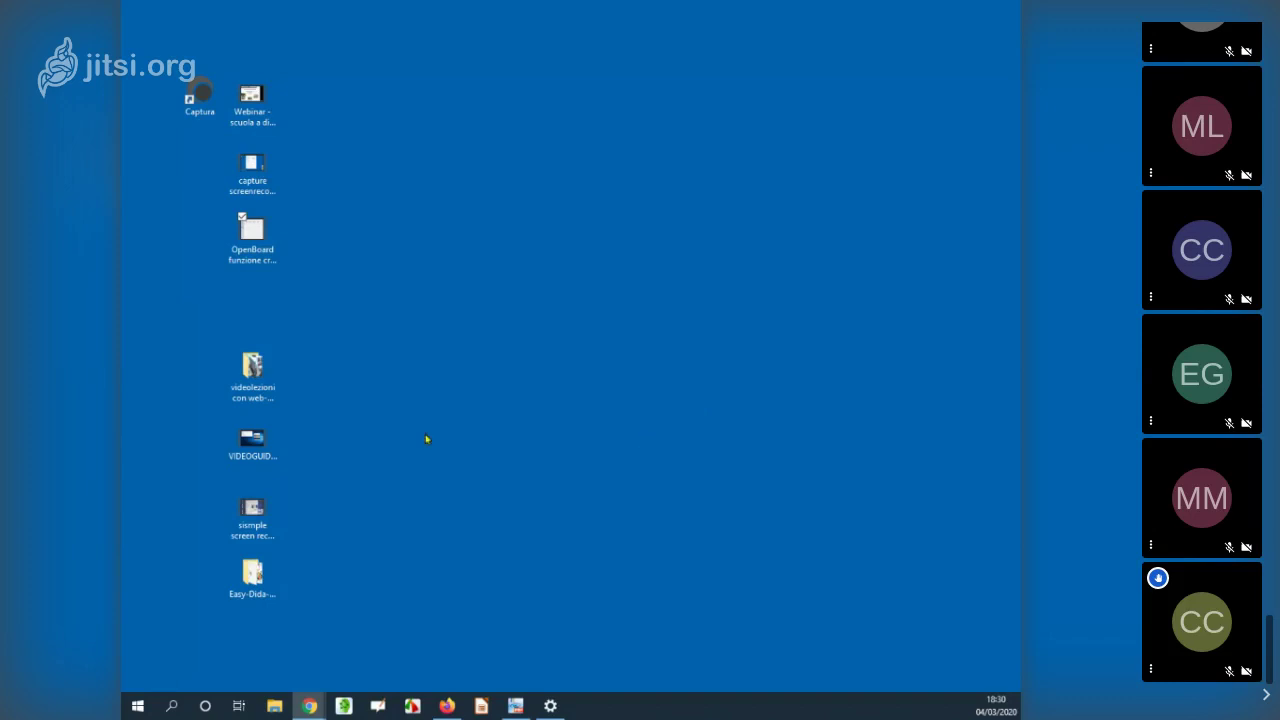
Step: Open the PORTABILE folder inside the Easy-Dida-3-port- folder on the desktop and move its window clear of the desktop icons
{"action": "left_click", "coordinate": [259, 432]}
{"action": "left_click", "coordinate": [253, 569]}
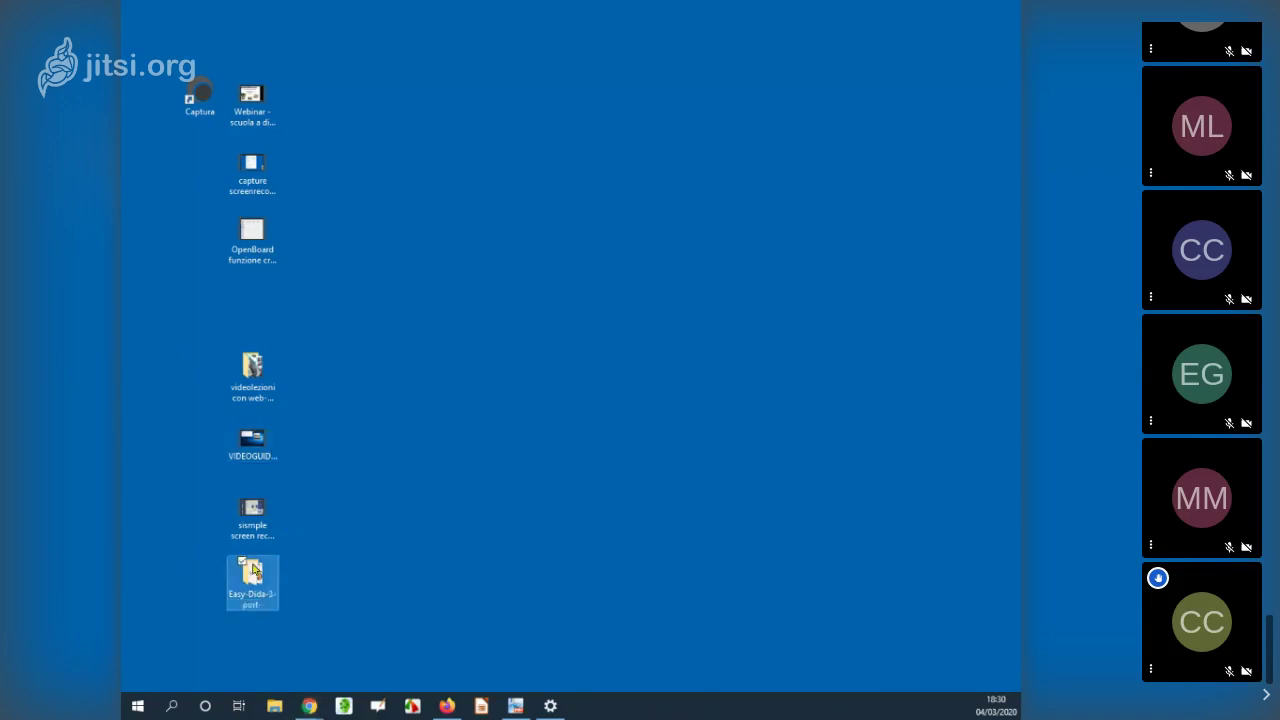
{"action": "double_click", "coordinate": [253, 569]}
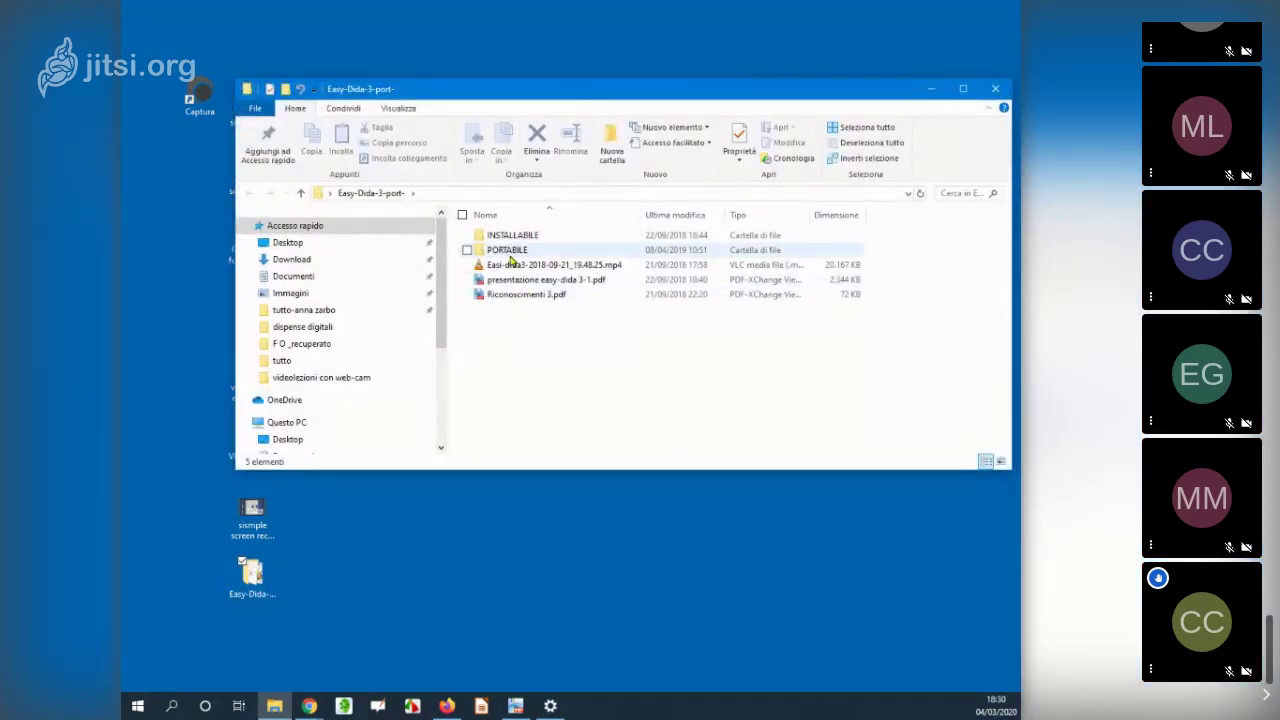
{"action": "double_click", "coordinate": [508, 251]}
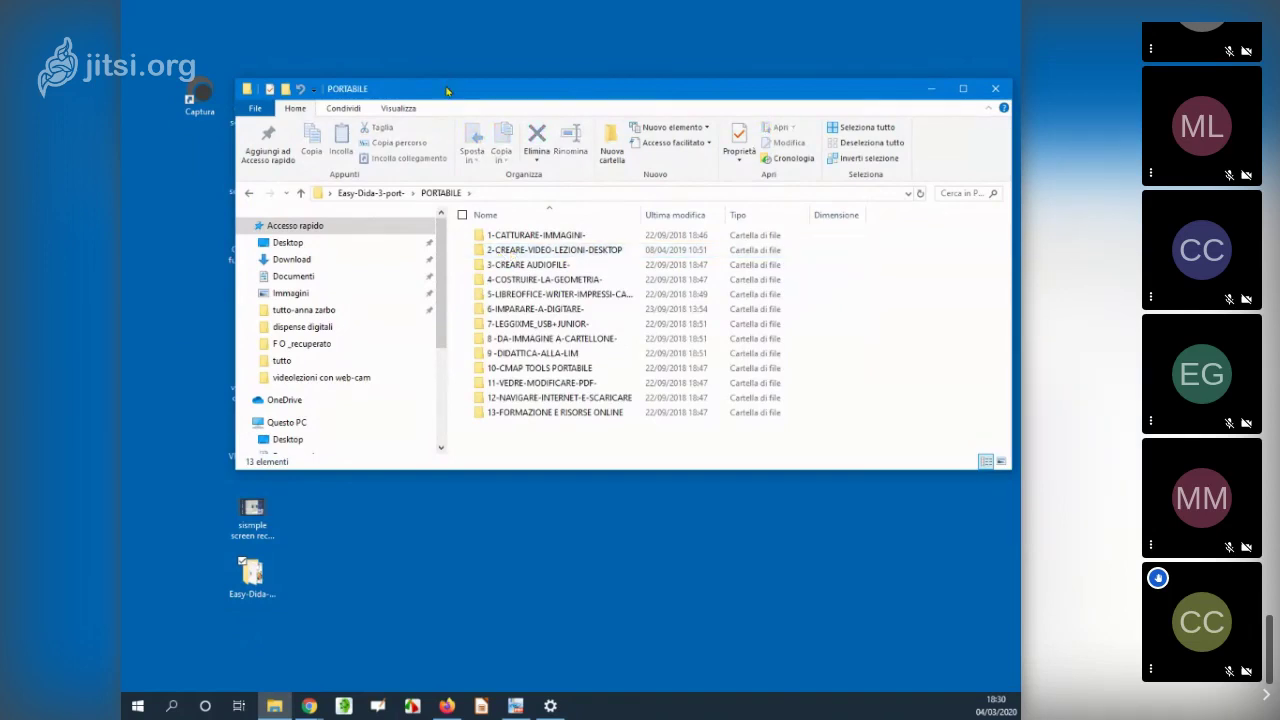
{"action": "left_click_drag", "start_coordinate": [447, 90], "coordinate": [382, 31]}
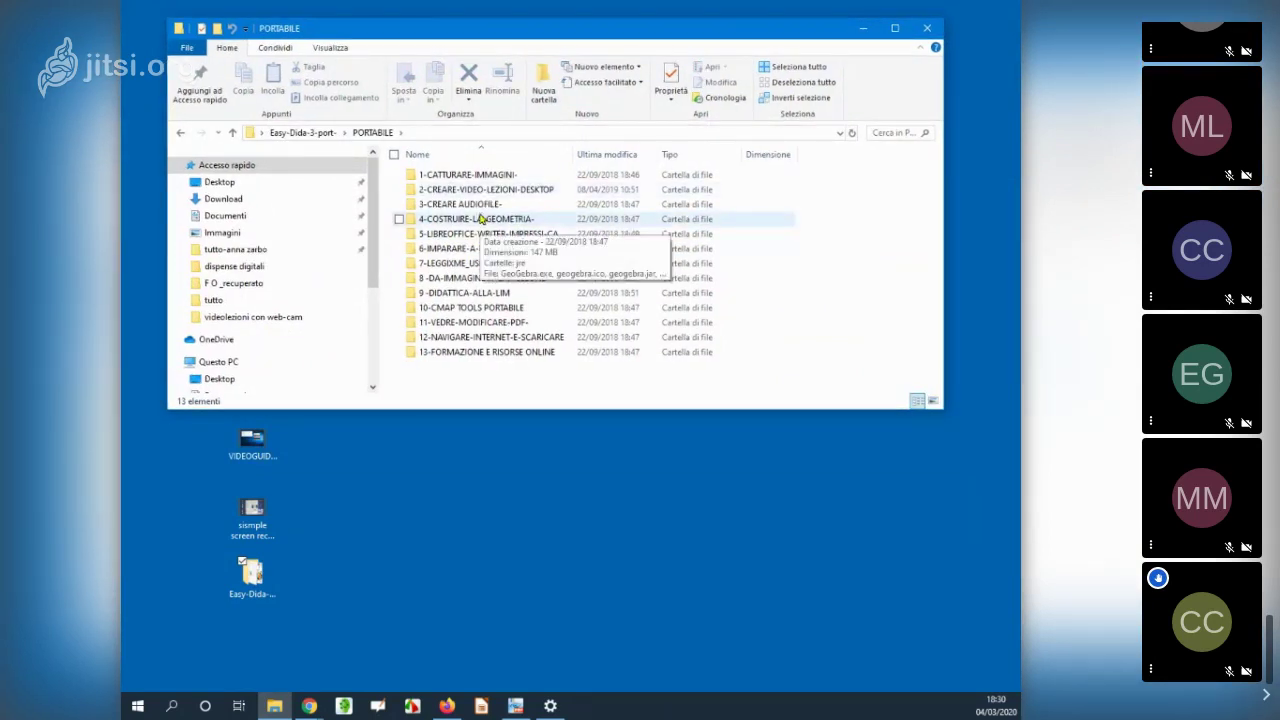
Step: Launch AudacityPortable.exe from the 3-CREARE AUDIOFILE- folder
{"action": "left_click", "coordinate": [474, 206]}
{"action": "double_click", "coordinate": [473, 208]}
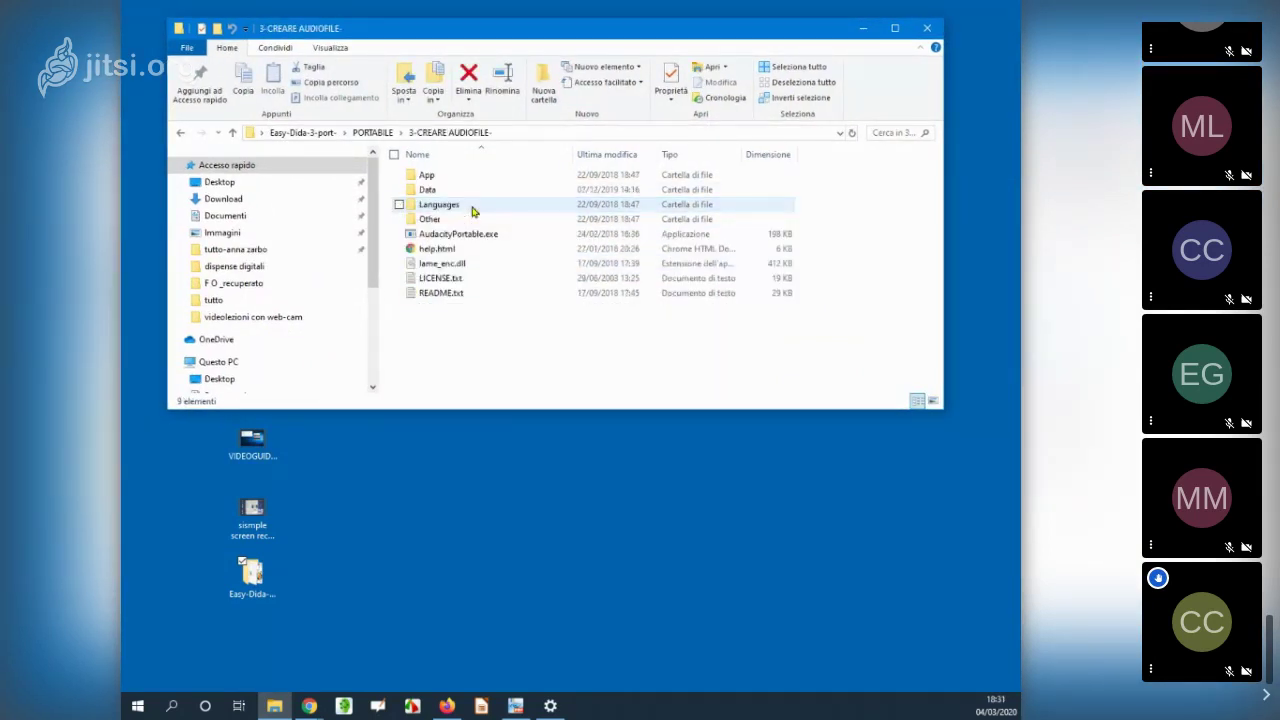
{"action": "left_click", "coordinate": [458, 234]}
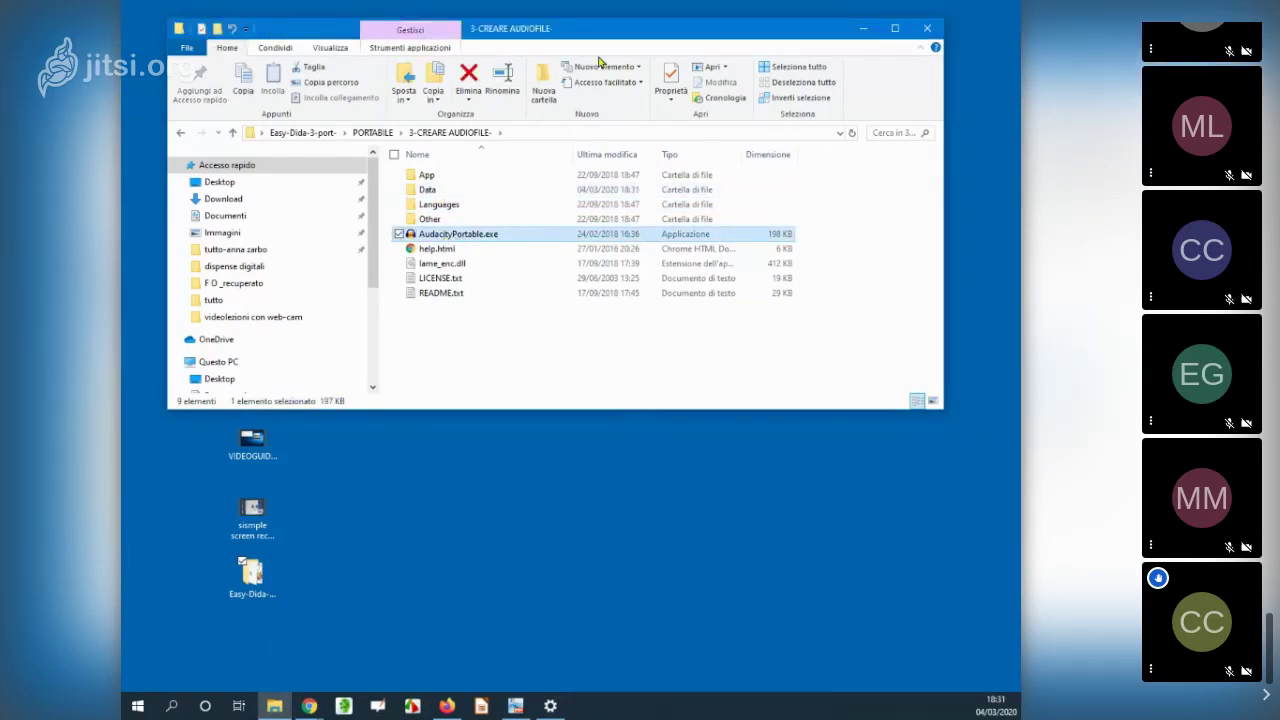
{"action": "key", "text": "Return"}
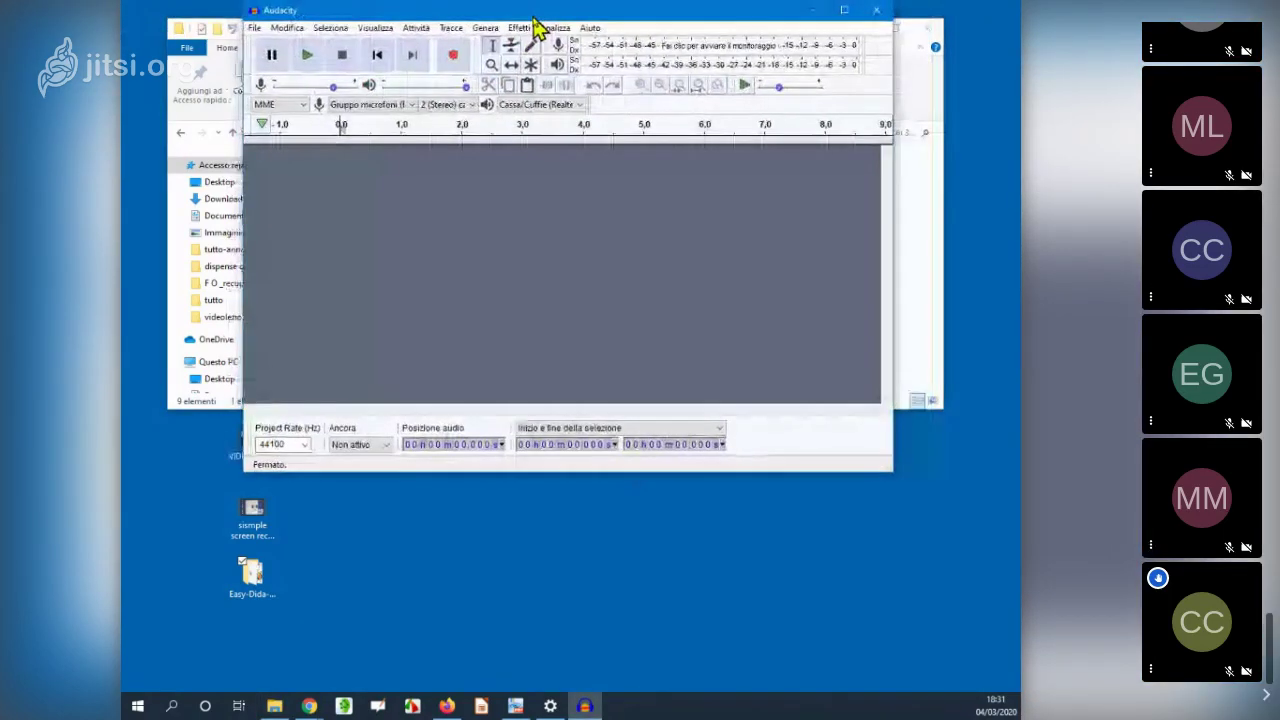
Step: Record a stereo voice track about 5.7 seconds long in Audacity and play it back
{"action": "left_click", "coordinate": [471, 70]}
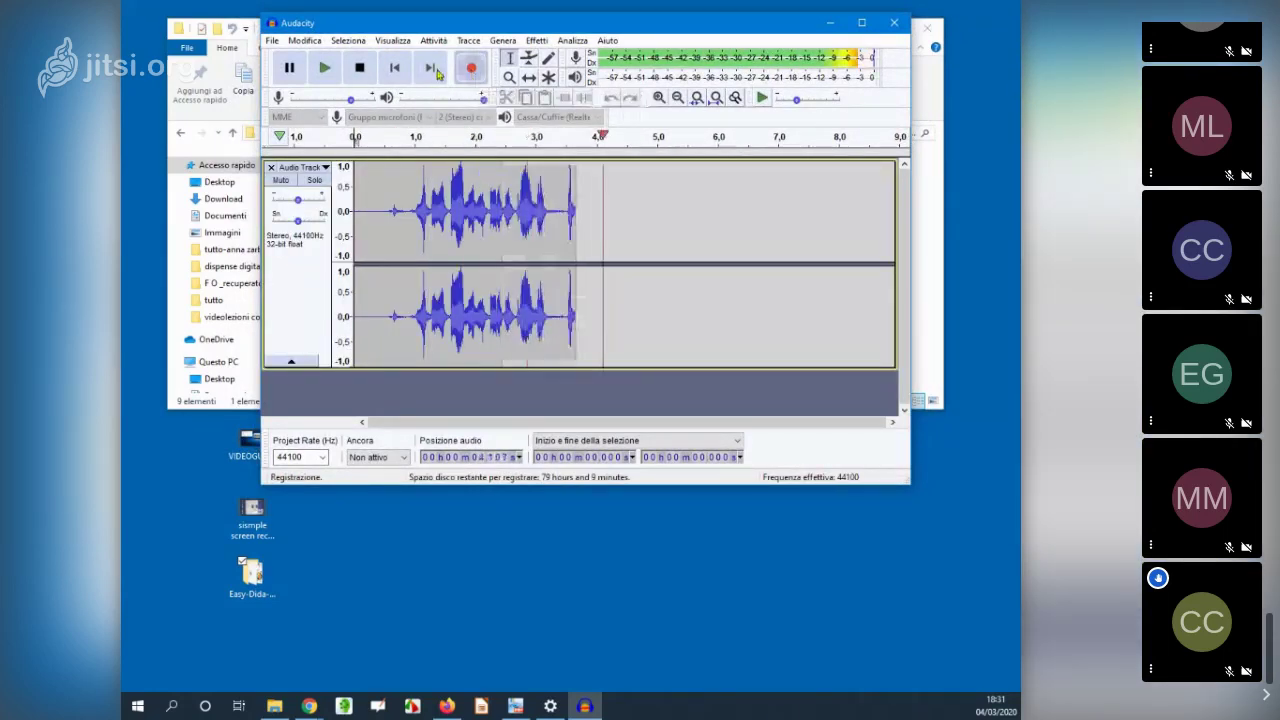
{"action": "left_click", "coordinate": [362, 67]}
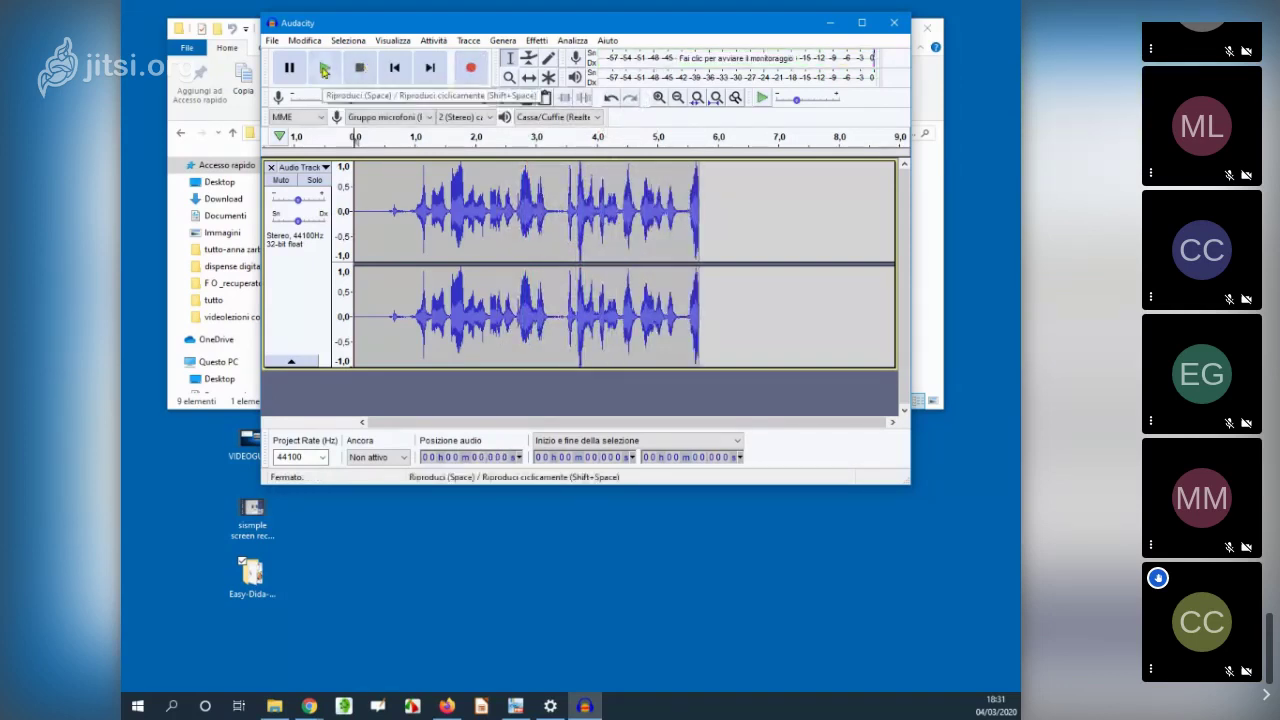
{"action": "left_click", "coordinate": [325, 68]}
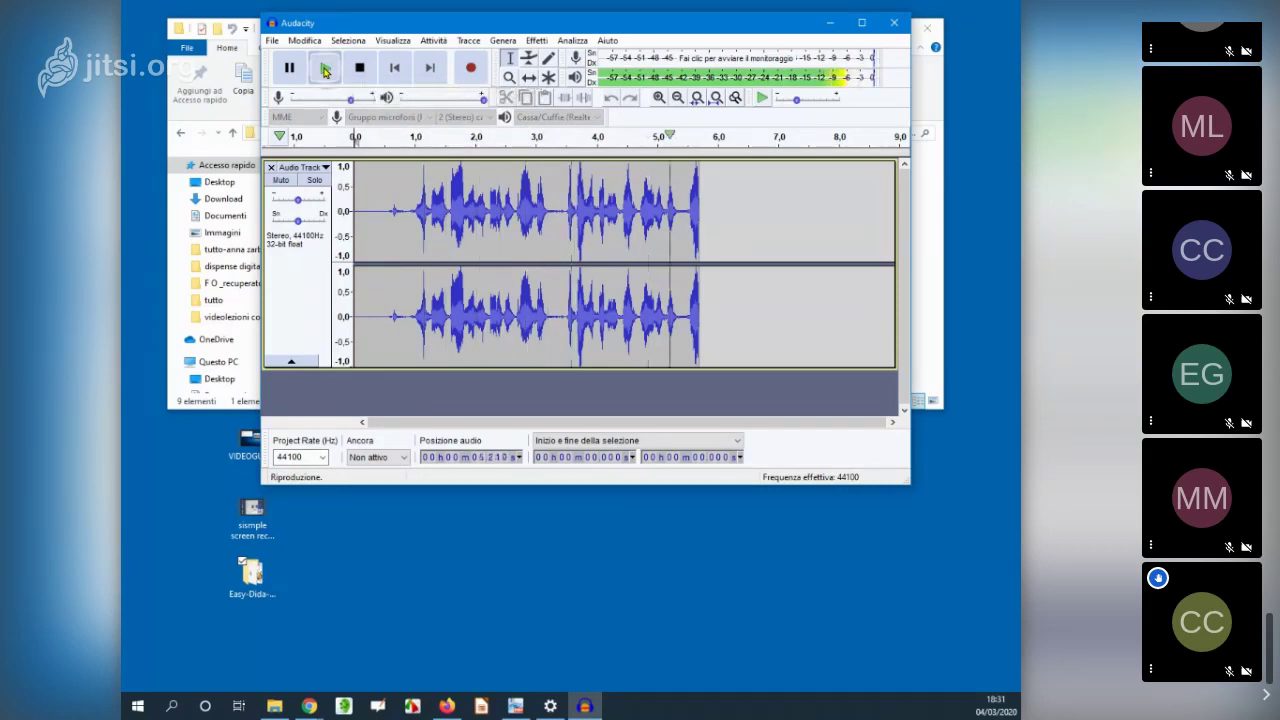
Step: Review the formats available for exporting the recorded audio, such as MP3, WAV and OGG, without exporting it
{"action": "left_click", "coordinate": [271, 40]}
{"action": "mouse_move", "coordinate": [330, 180]}
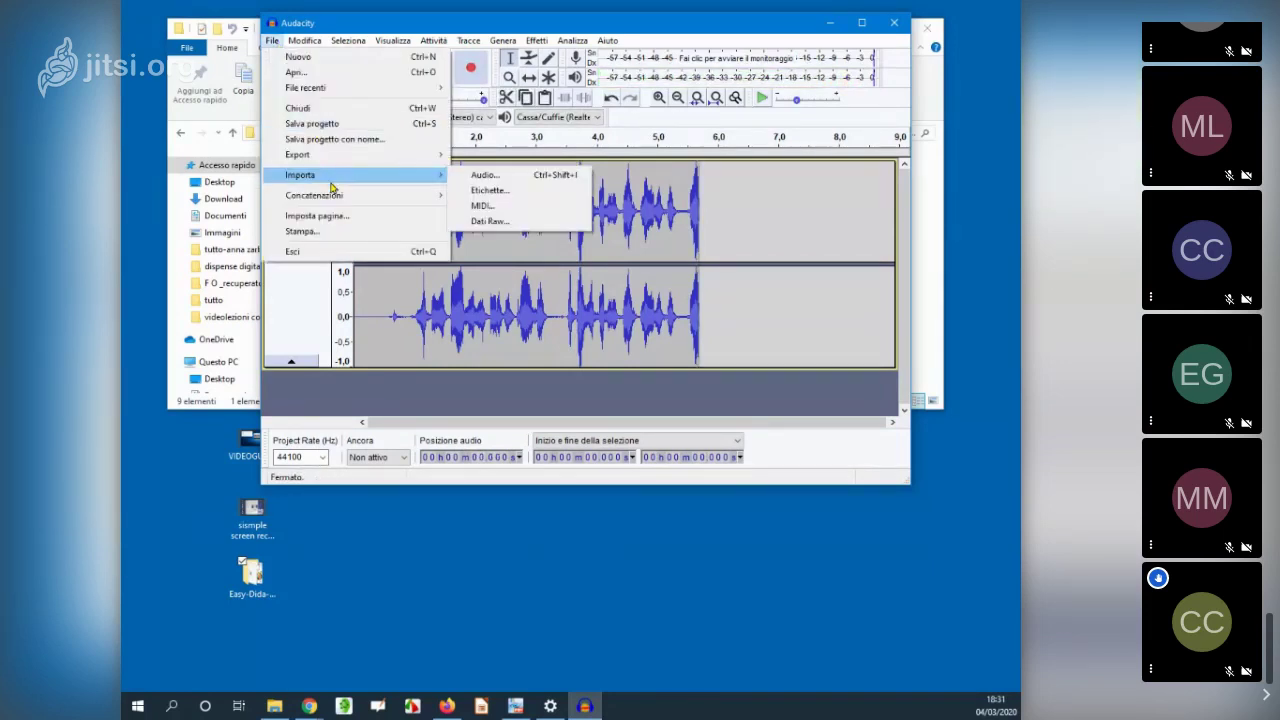
{"action": "mouse_move", "coordinate": [340, 154]}
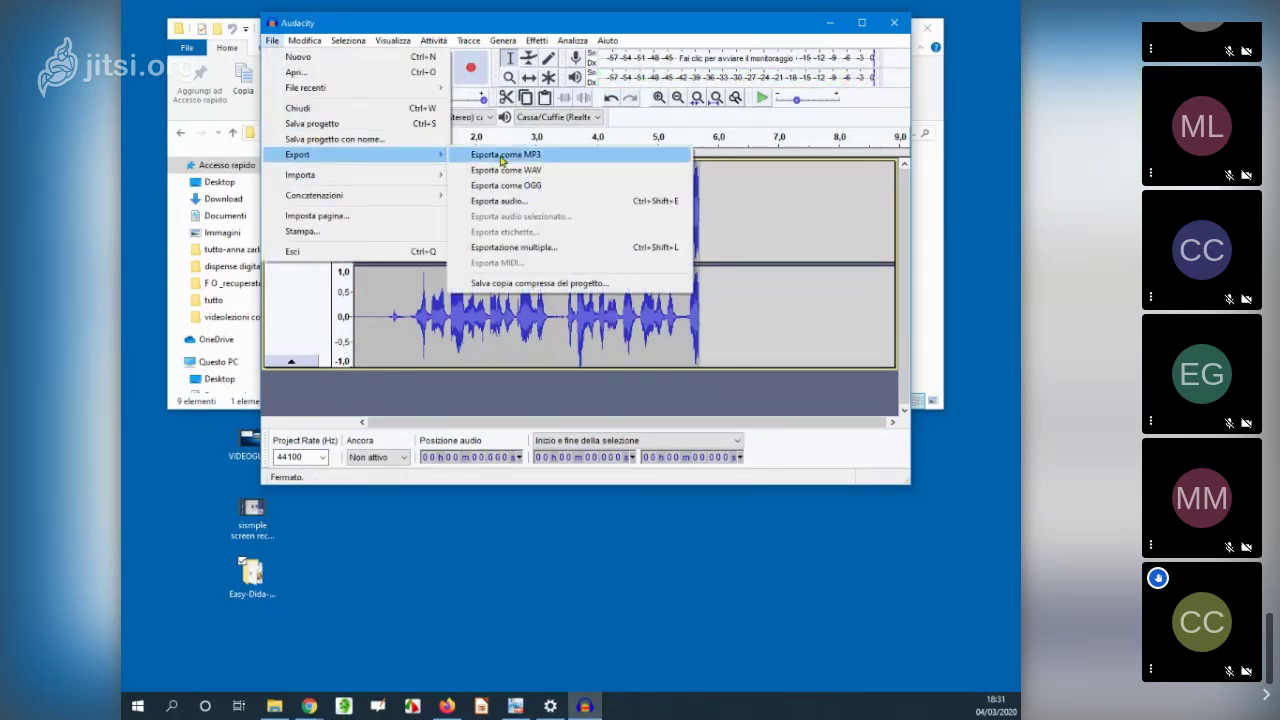
{"action": "mouse_move", "coordinate": [503, 40]}
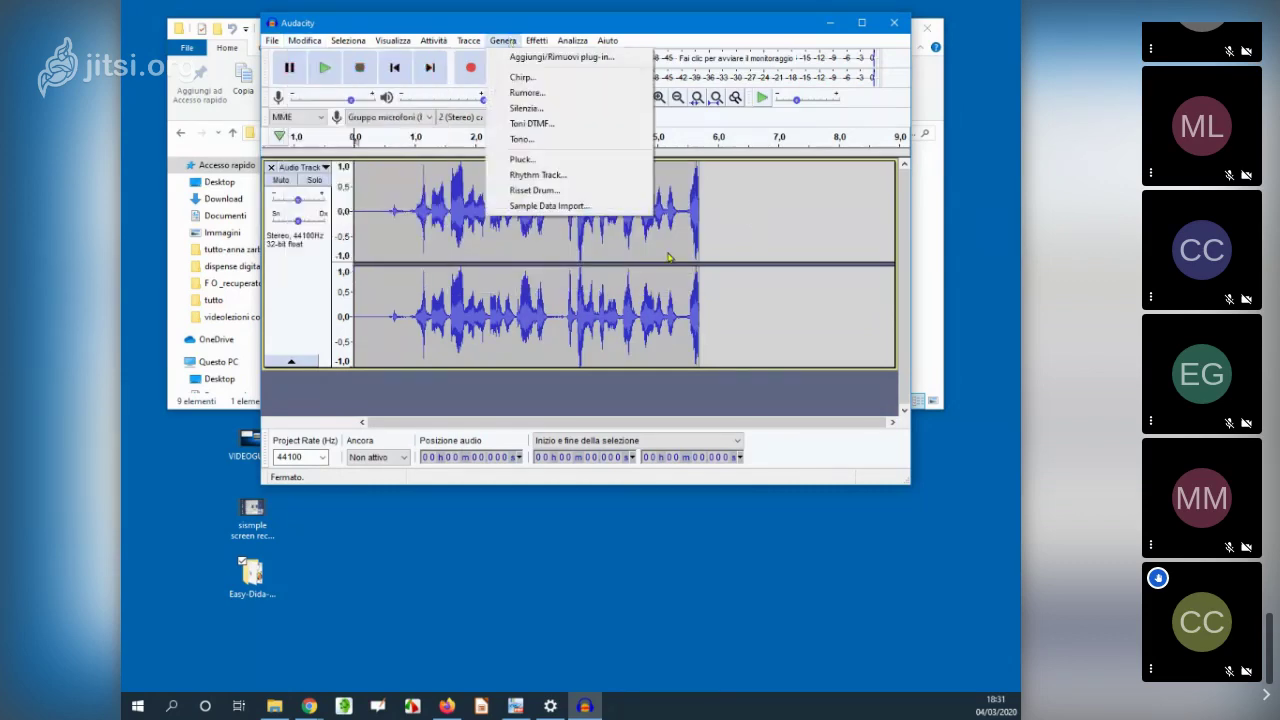
{"action": "left_click", "coordinate": [750, 215]}
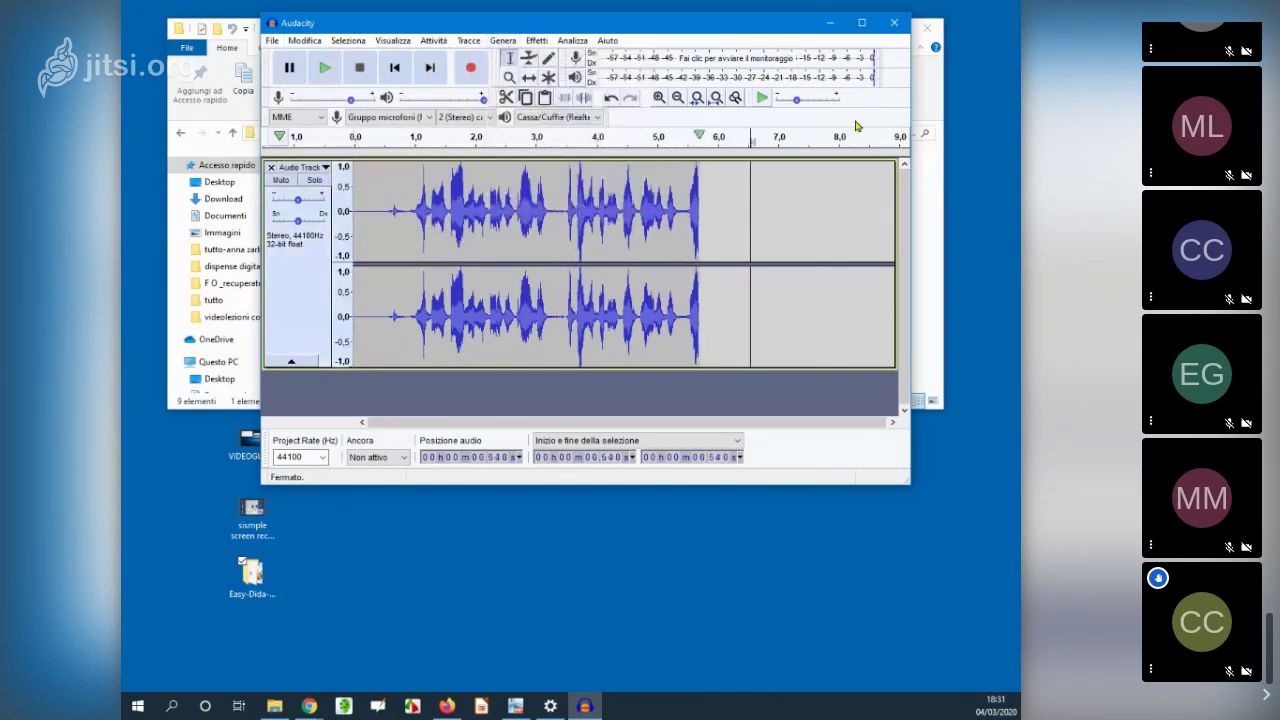
Step: Maximize the Audacity window and select the final part of the track, from about 2.9 to 5.8 seconds
{"action": "left_click", "coordinate": [861, 24]}
{"action": "left_click", "coordinate": [559, 190]}
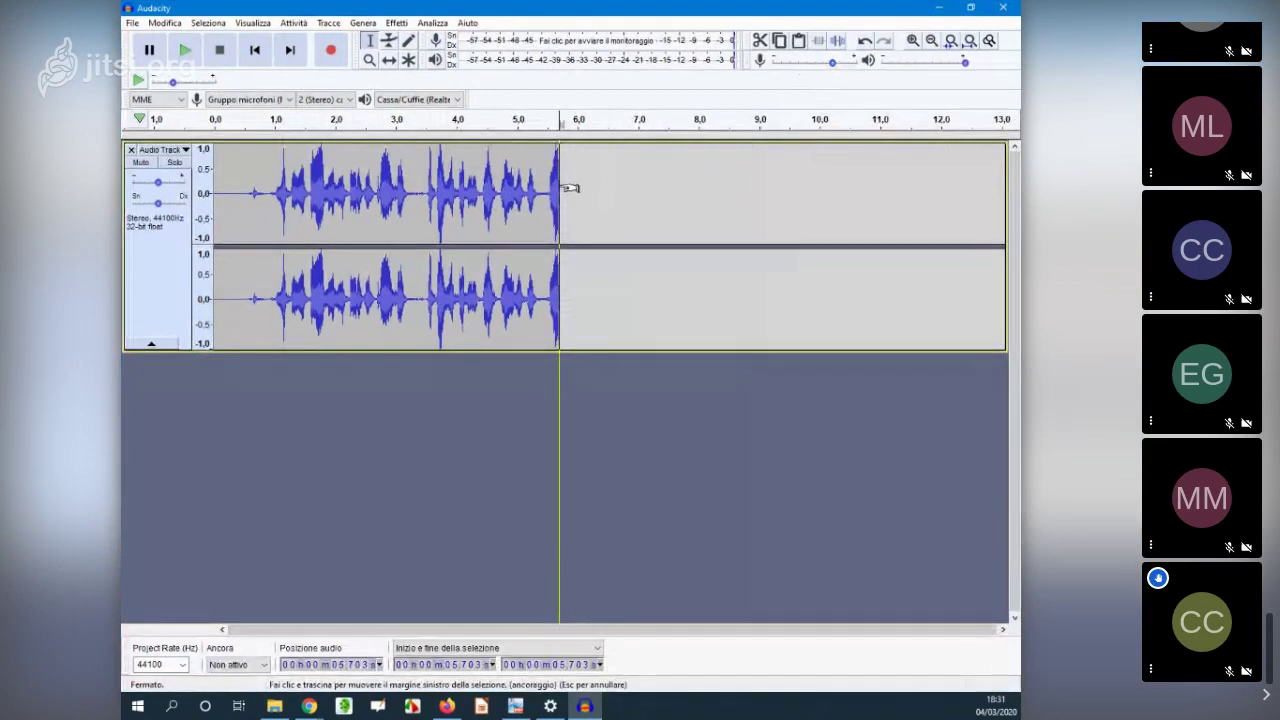
{"action": "left_click_drag", "start_coordinate": [563, 187], "coordinate": [392, 185]}
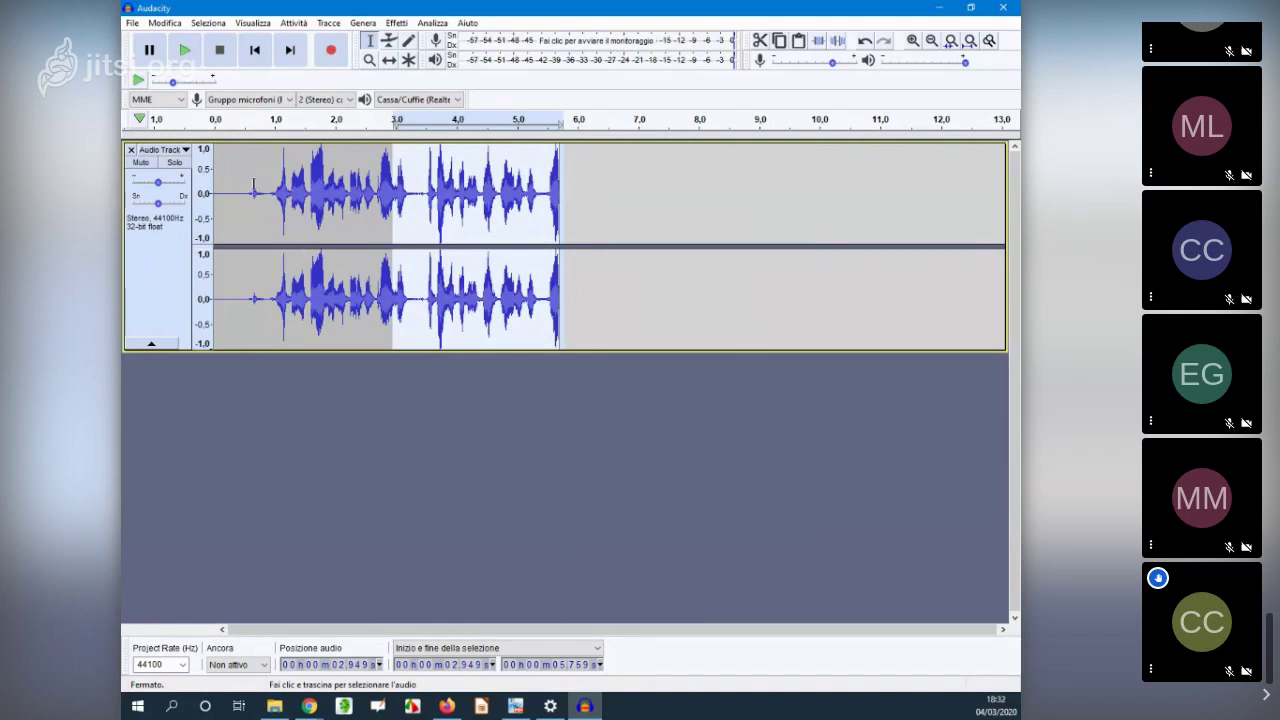
Step: Play the track from several different points within its first two seconds and stop the playback
{"action": "left_click", "coordinate": [208, 140]}
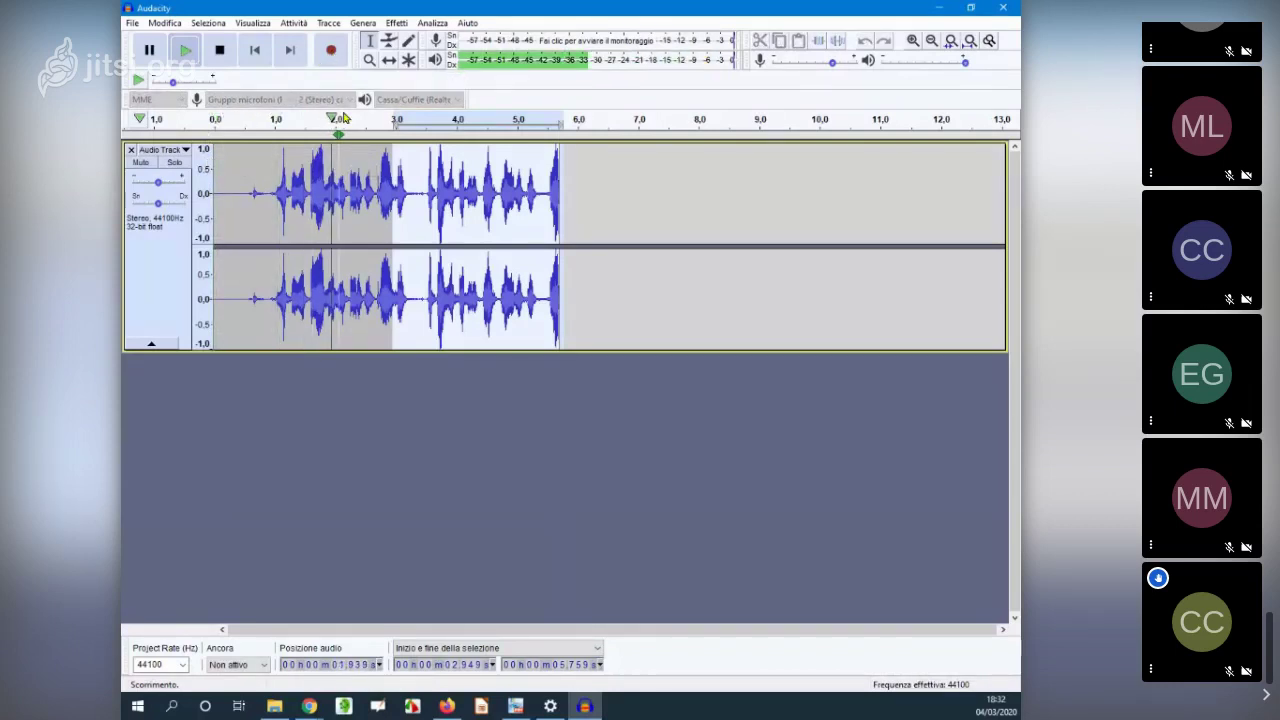
{"action": "left_click", "coordinate": [229, 50]}
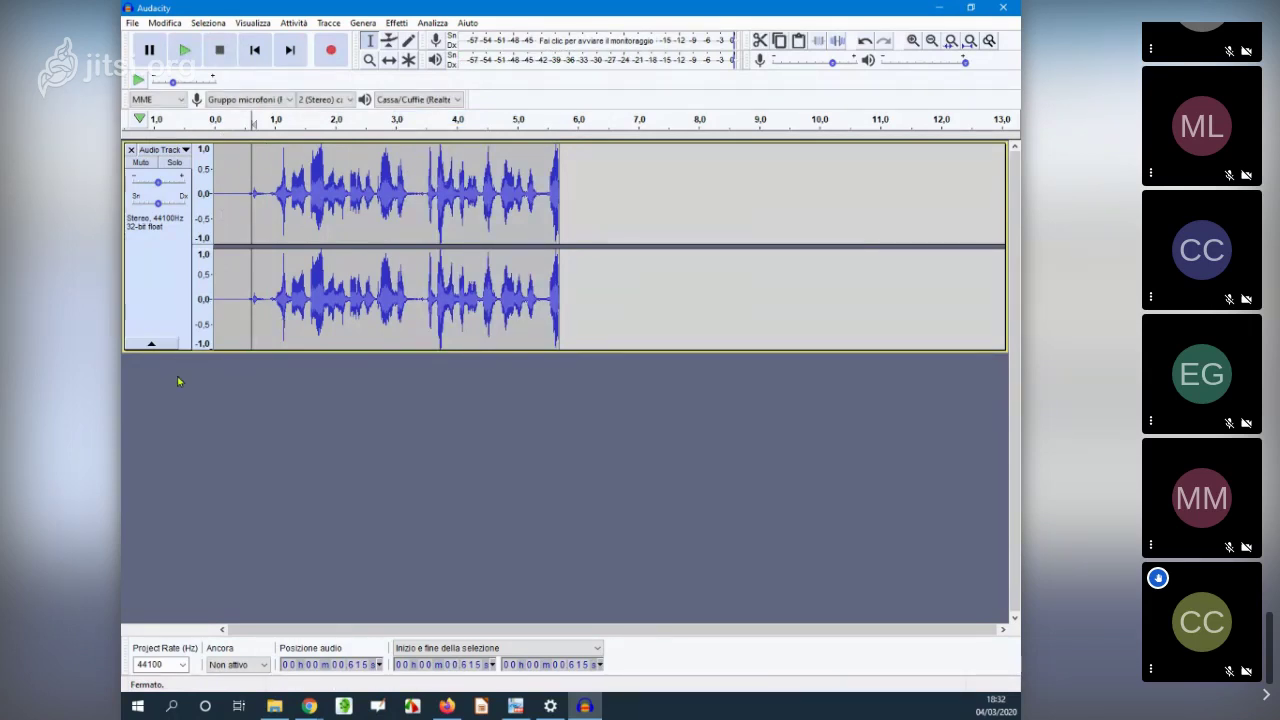
{"action": "left_click", "coordinate": [248, 123]}
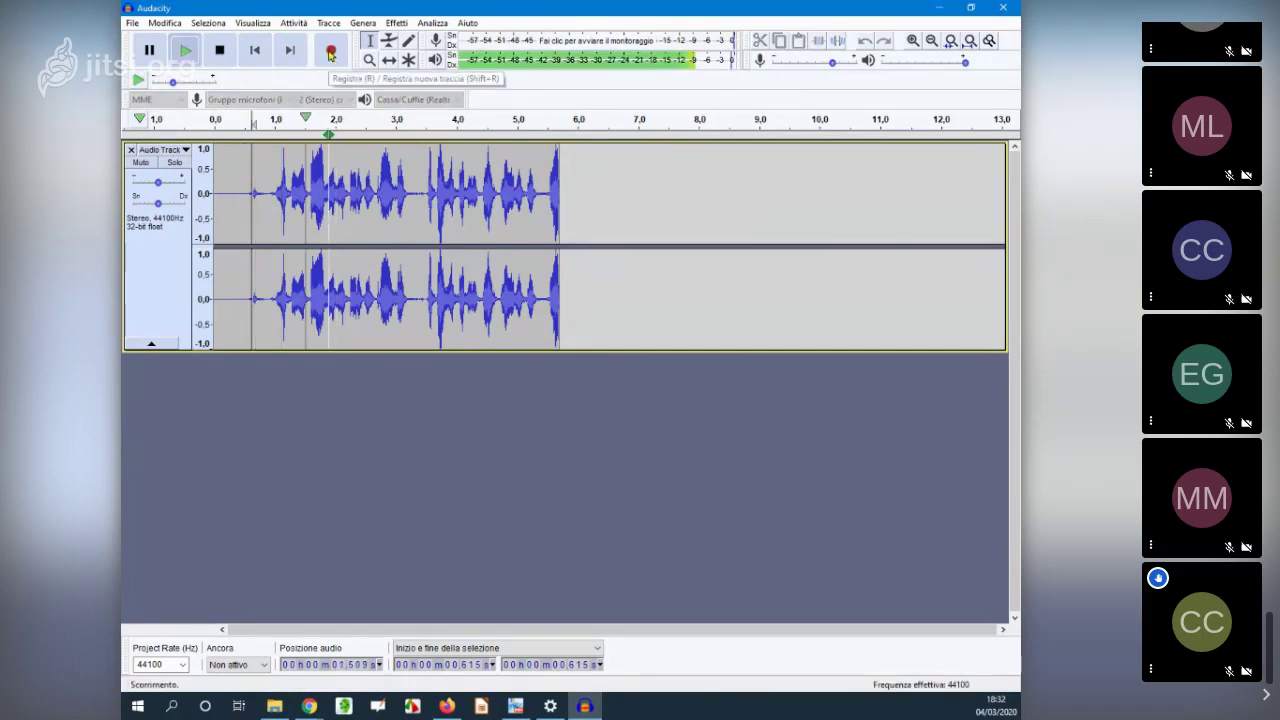
{"action": "left_click", "coordinate": [324, 134]}
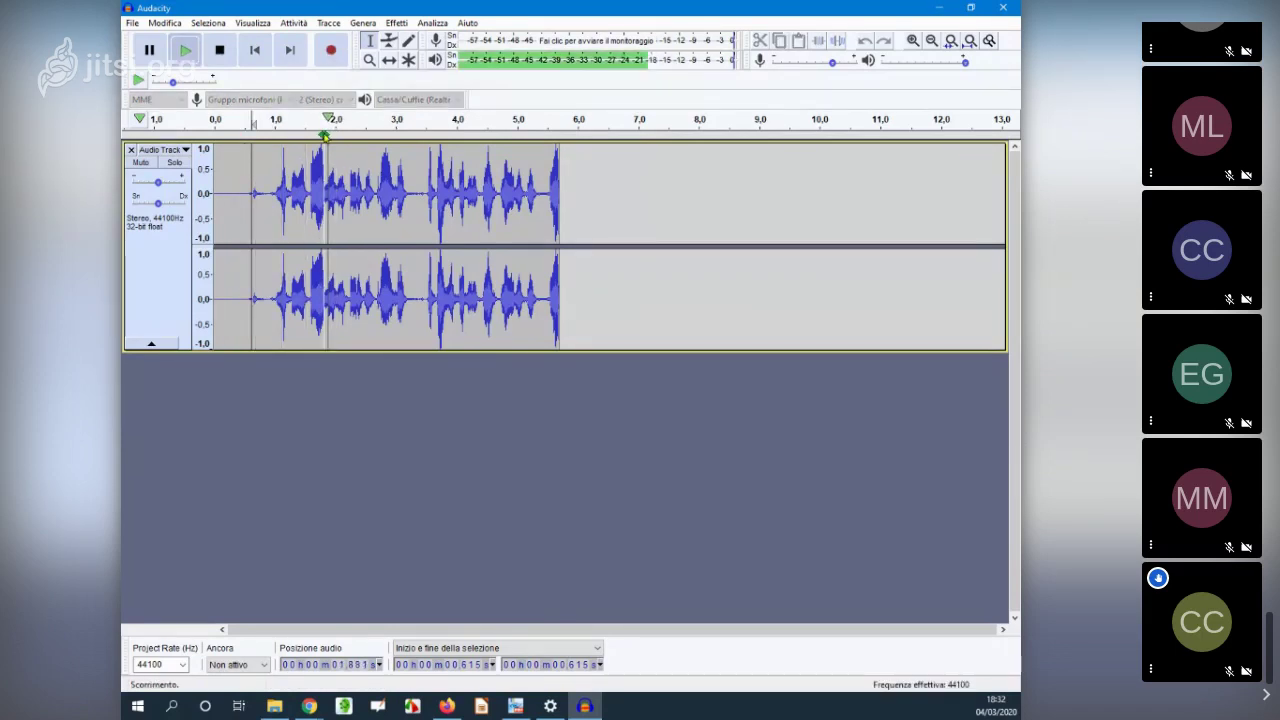
{"action": "left_click", "coordinate": [259, 123]}
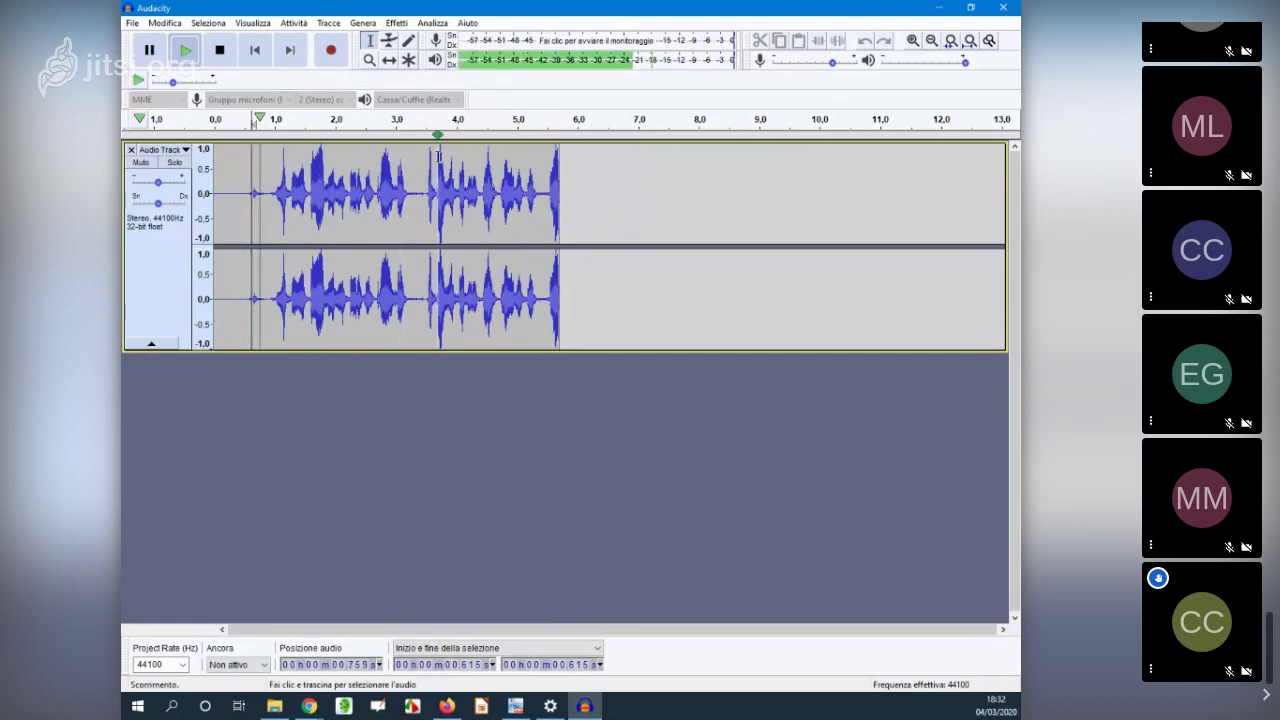
{"action": "key", "text": "space"}
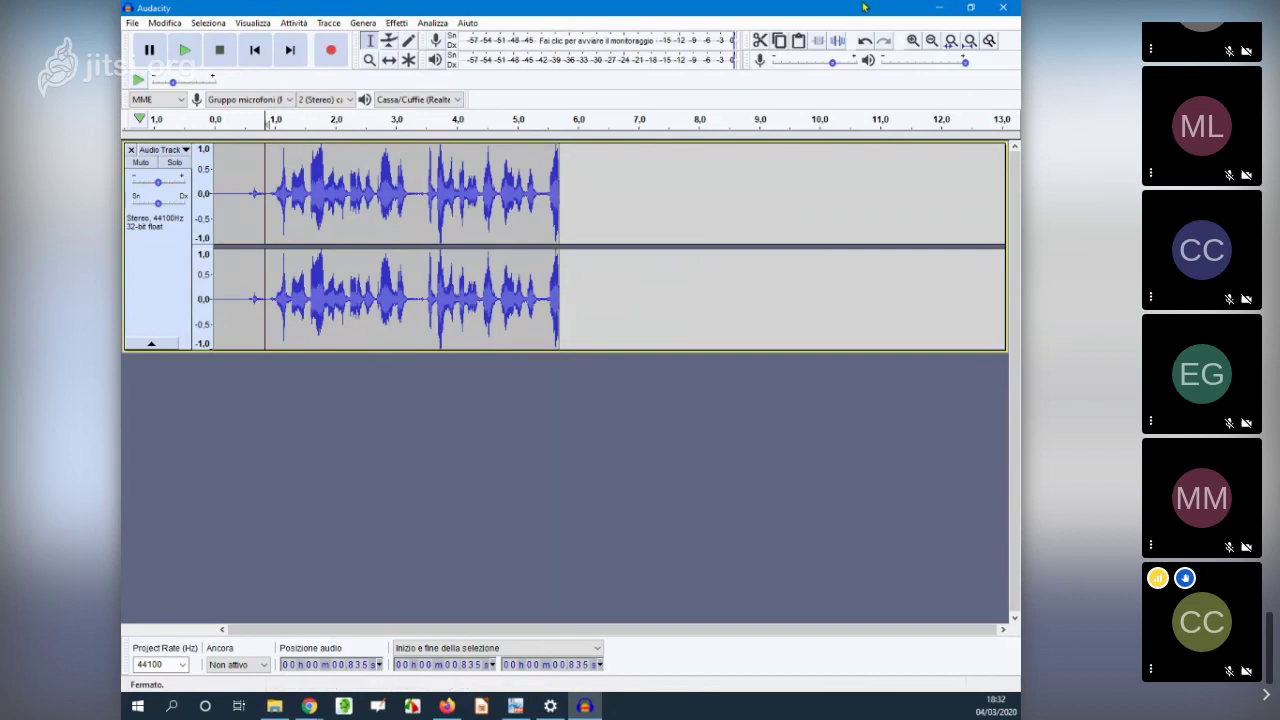
{"action": "left_click", "coordinate": [1005, 11]}
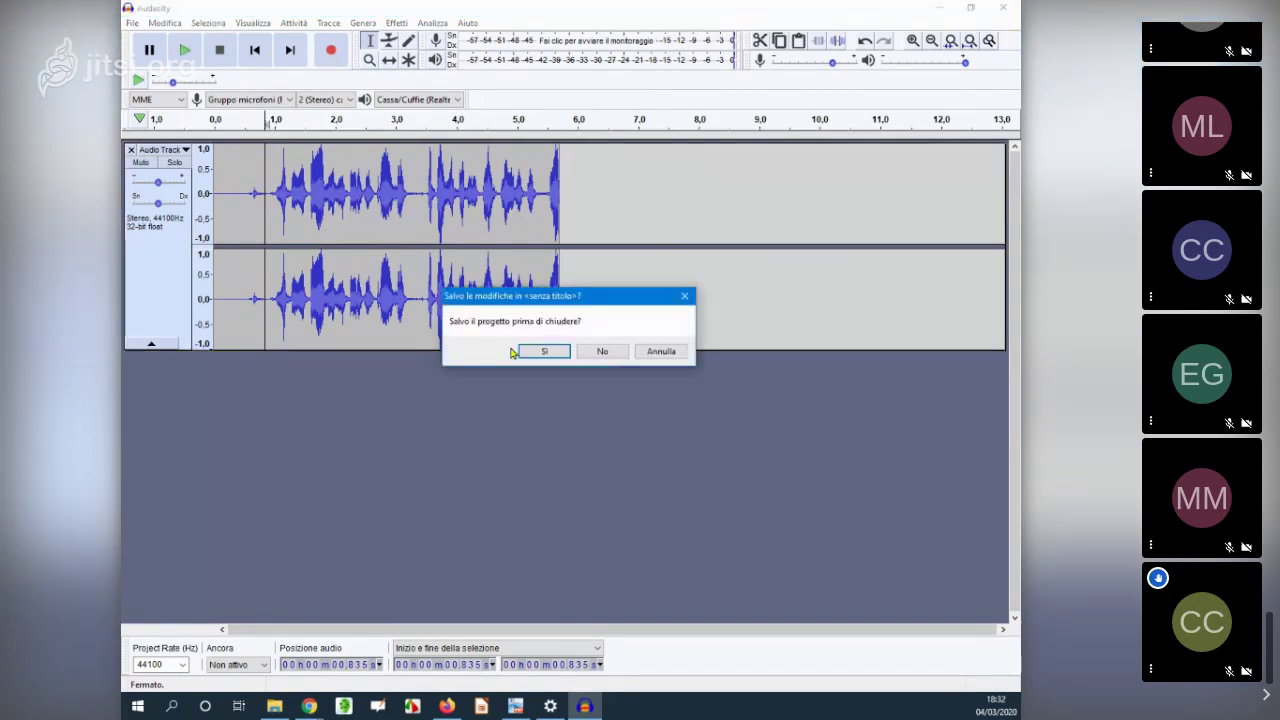
{"action": "left_click", "coordinate": [541, 352]}
{"action": "left_click", "coordinate": [594, 389]}
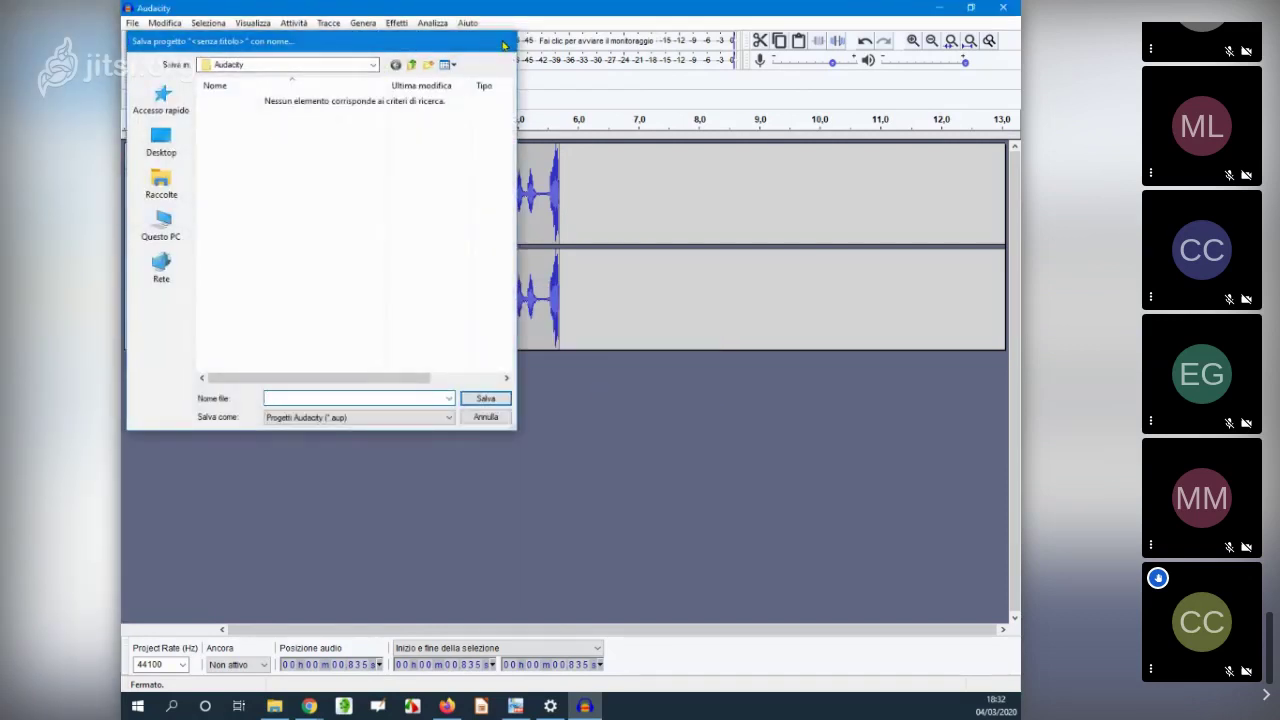
{"action": "key", "text": "Escape"}
Step: Quit Audacity without saving the project
{"action": "left_click", "coordinate": [131, 22]}
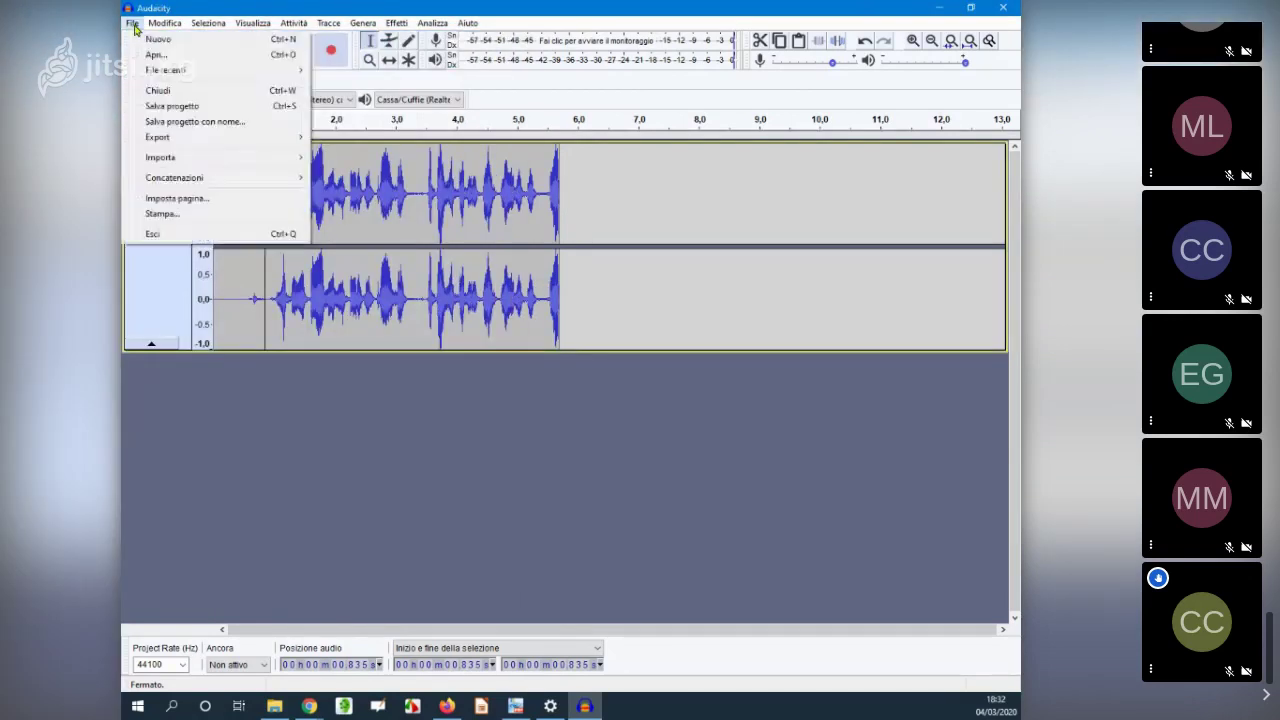
{"action": "left_click", "coordinate": [176, 236]}
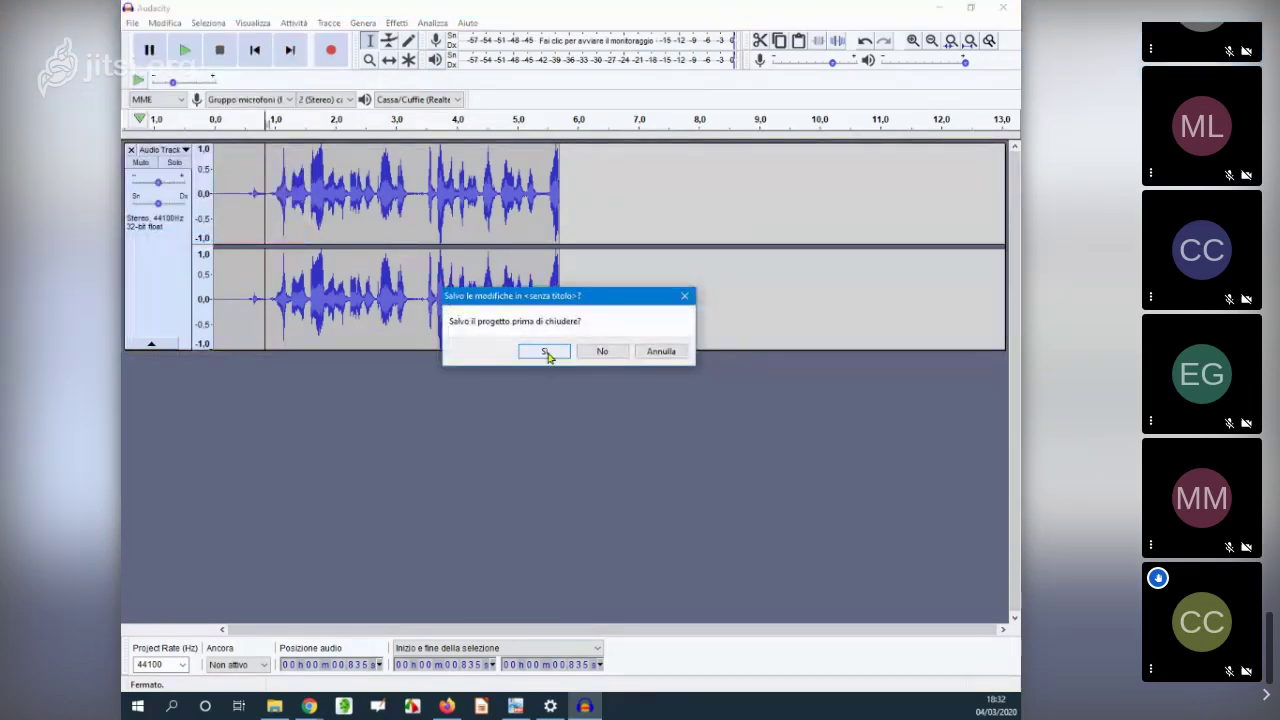
{"action": "left_click", "coordinate": [603, 352]}
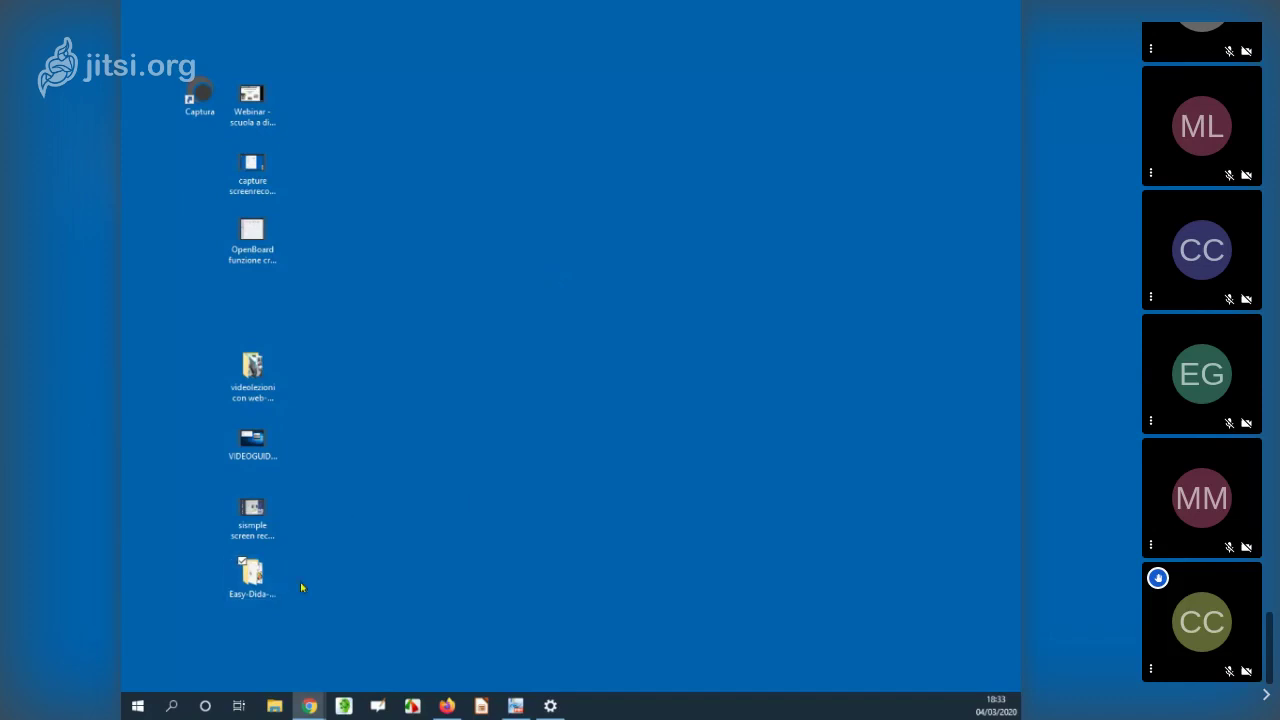
Step: Switch to PDF-XChange Viewer, examine page 5 of the video lesson slides about online video storage, and minimize the viewer
{"action": "left_click", "coordinate": [512, 705]}
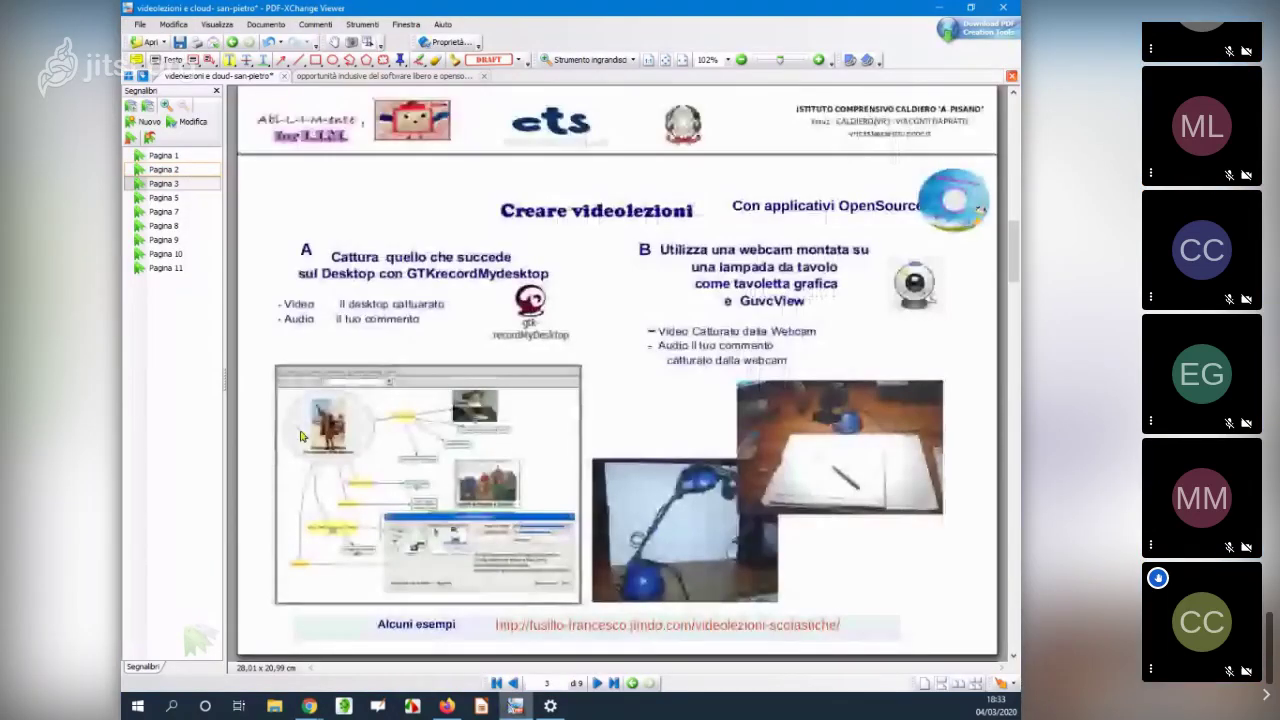
{"action": "left_click", "coordinate": [170, 200]}
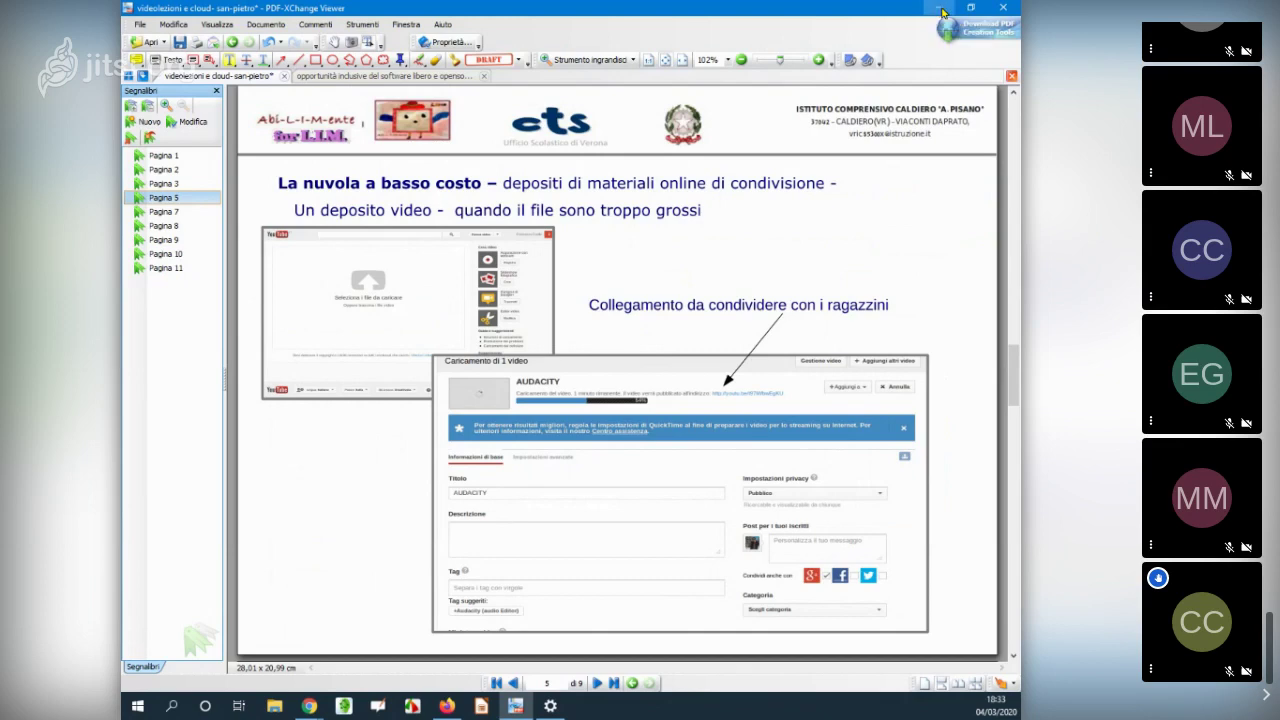
{"action": "left_click", "coordinate": [940, 9]}
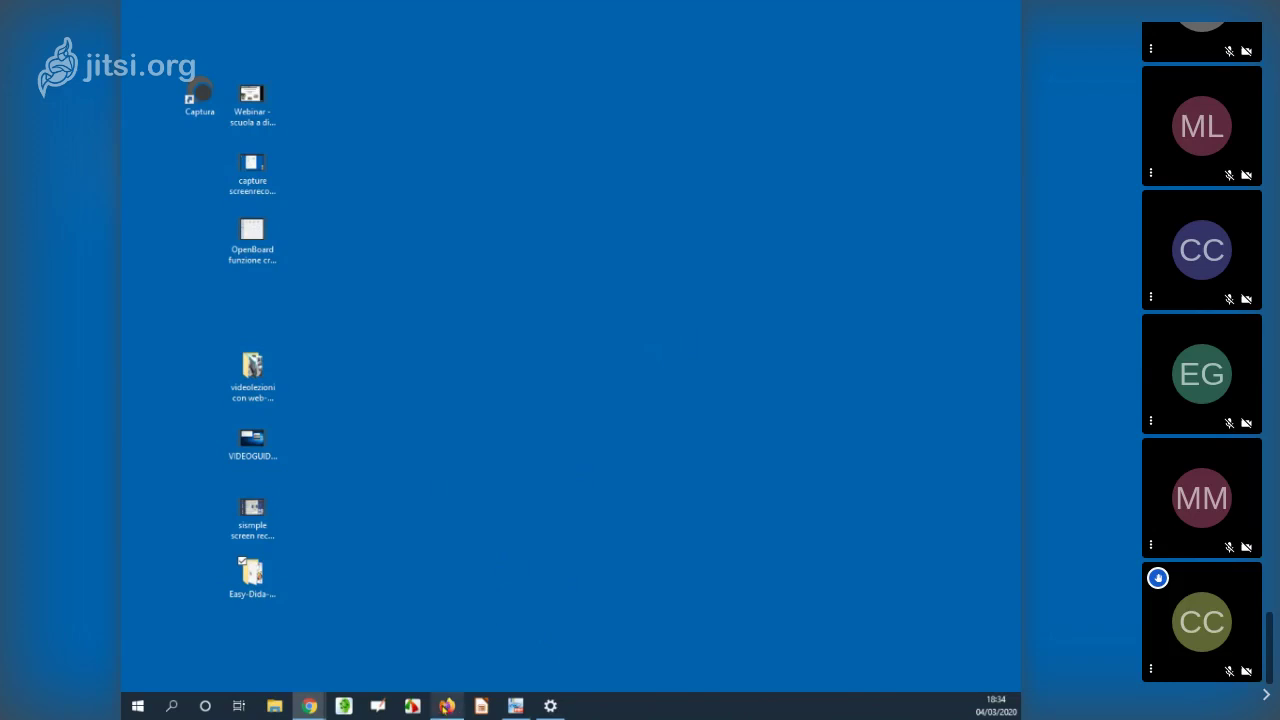
Step: Switch to Firefox with the YouTube webinar page about distance and hospital schooling
{"action": "mouse_move", "coordinate": [446, 706]}
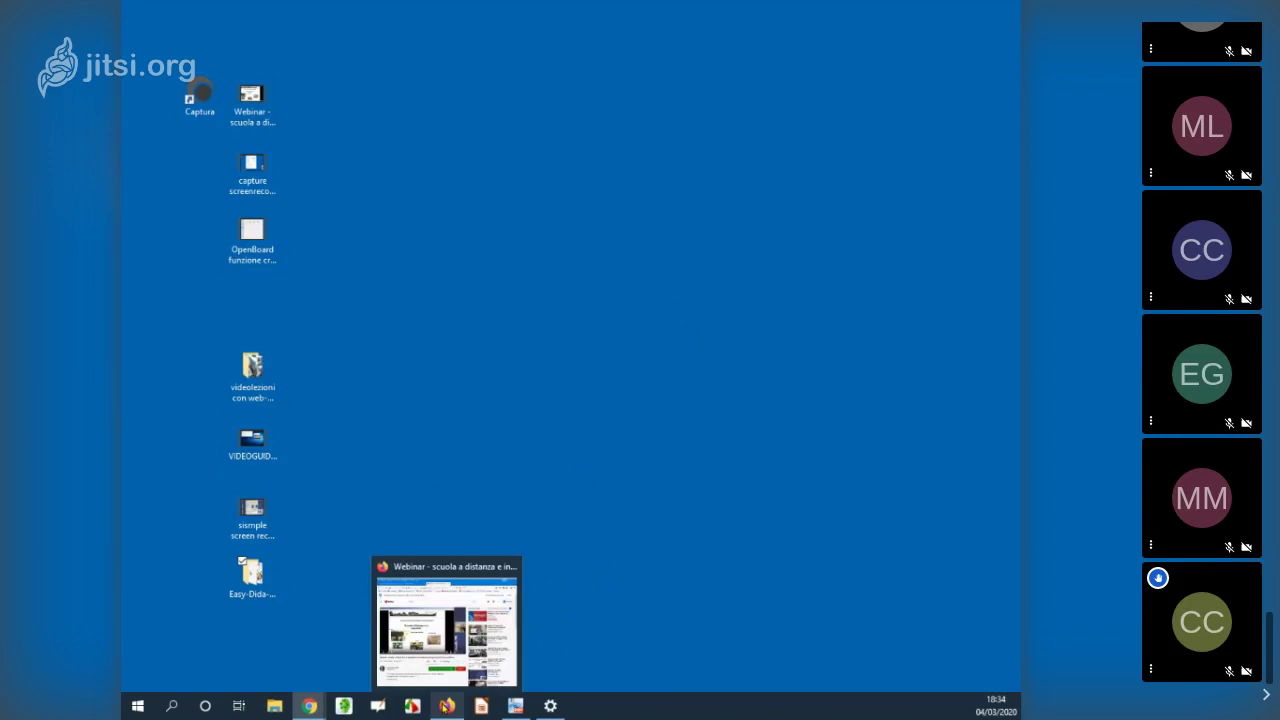
{"action": "left_click", "coordinate": [446, 706]}
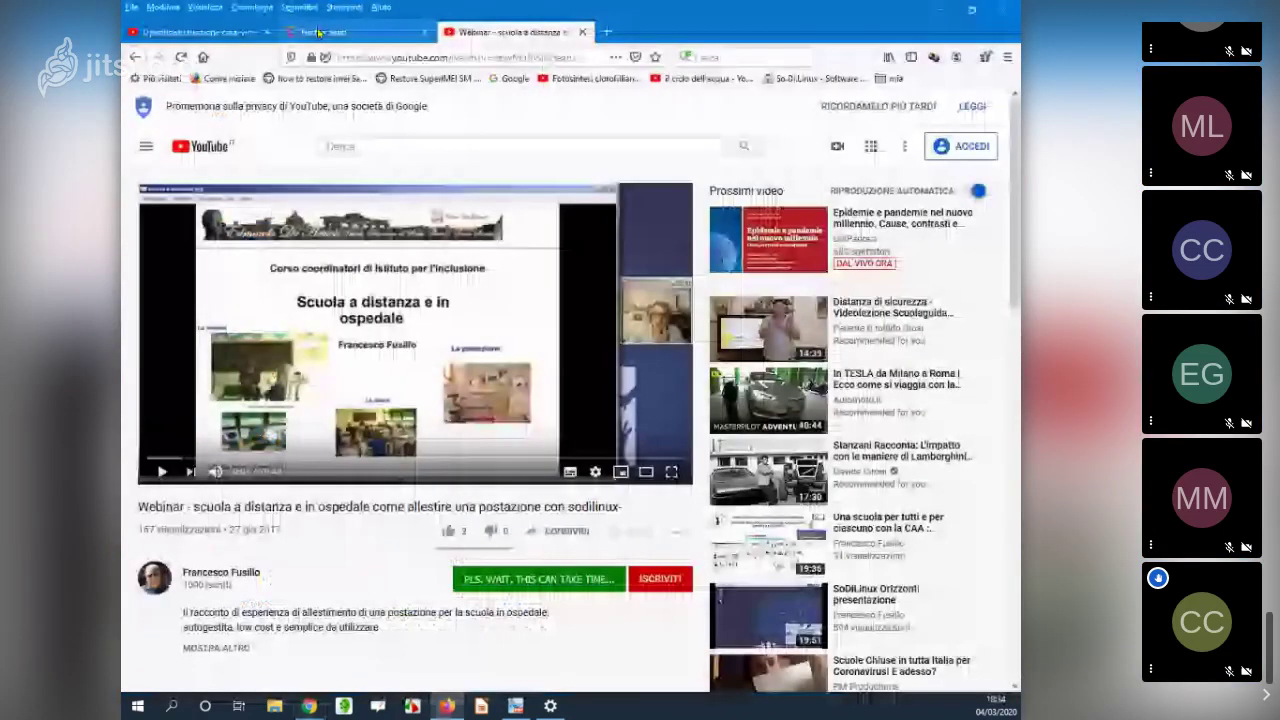